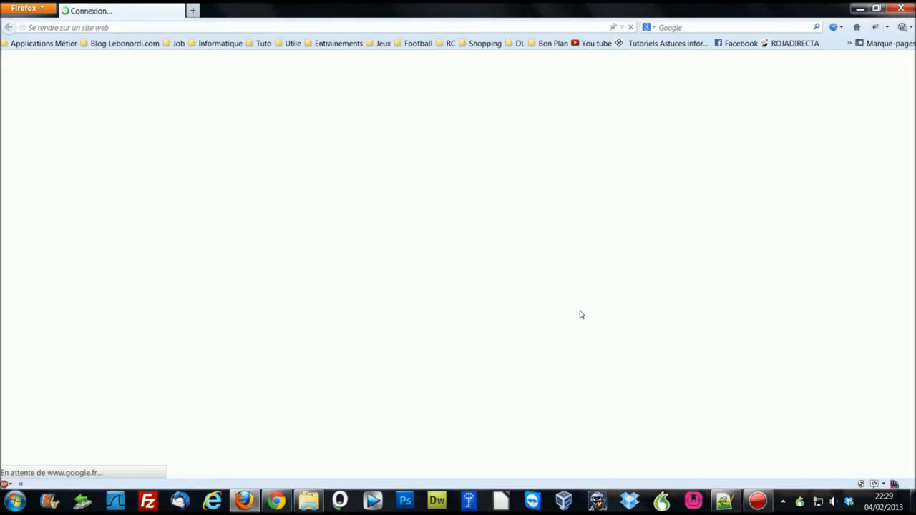
Step: Bring up the Booster firefox.txt notes in Notepad++, move the window and enlarge it to show more of the instructions
left_click(724, 500)
left_click_drag(473, 11, 549, 20)
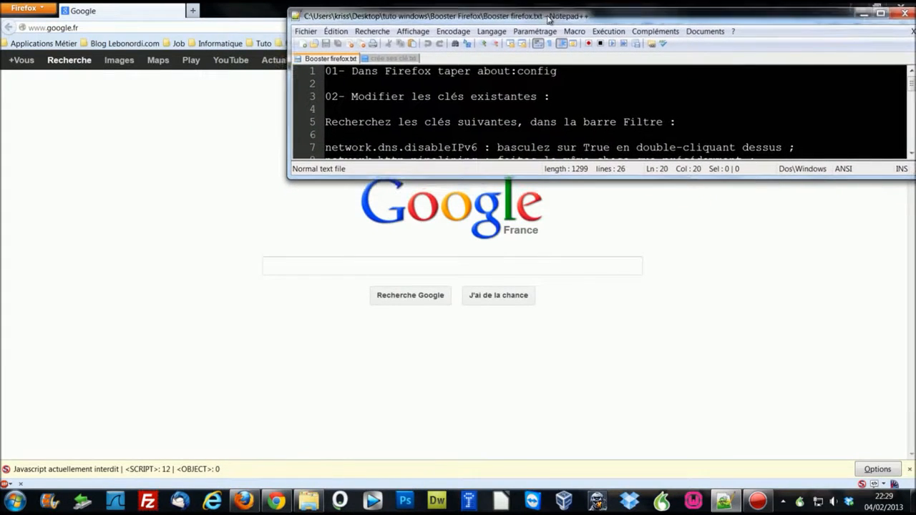
left_click_drag(641, 179, 649, 452)
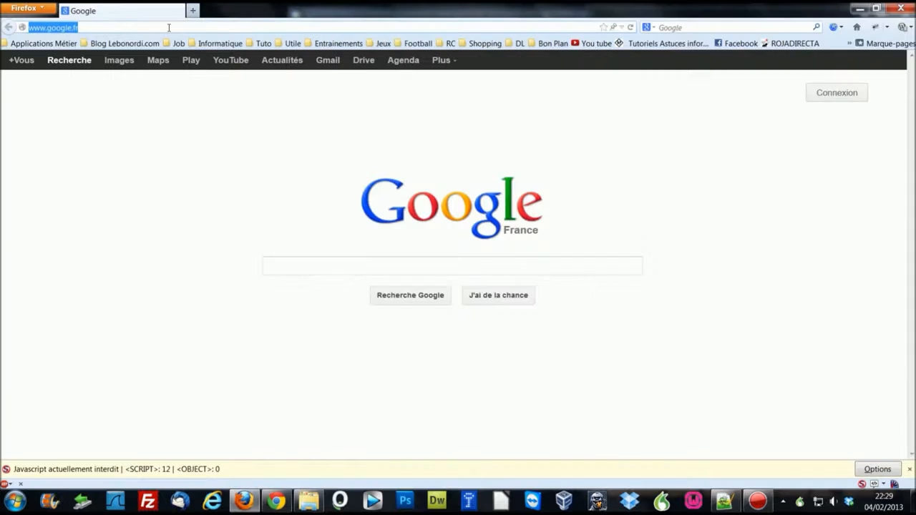
Step: Open the about:config preferences page in Firefox
left_click(170, 28)
type("abou")
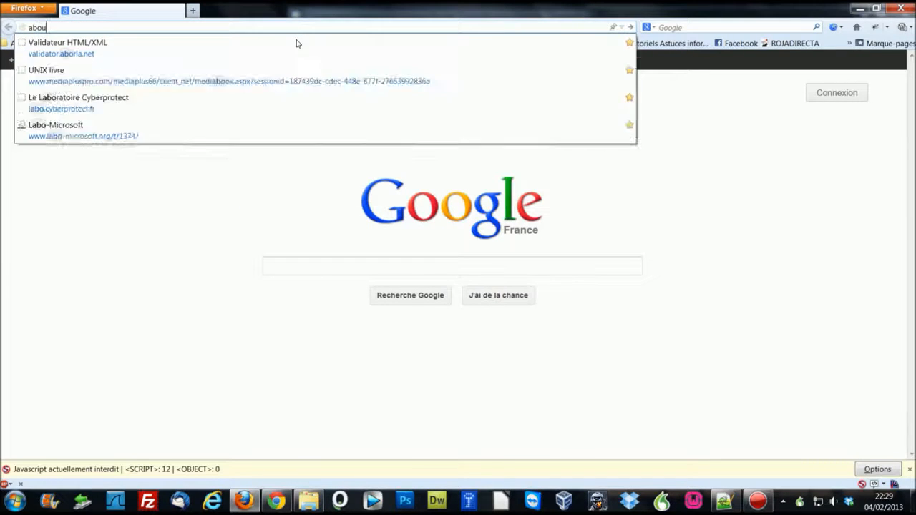
type("t:con")
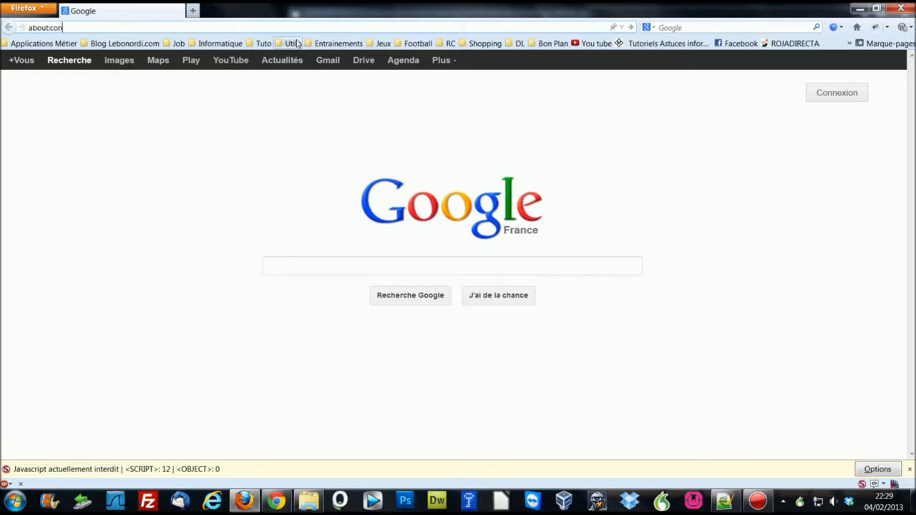
type("fig")
key("Return")
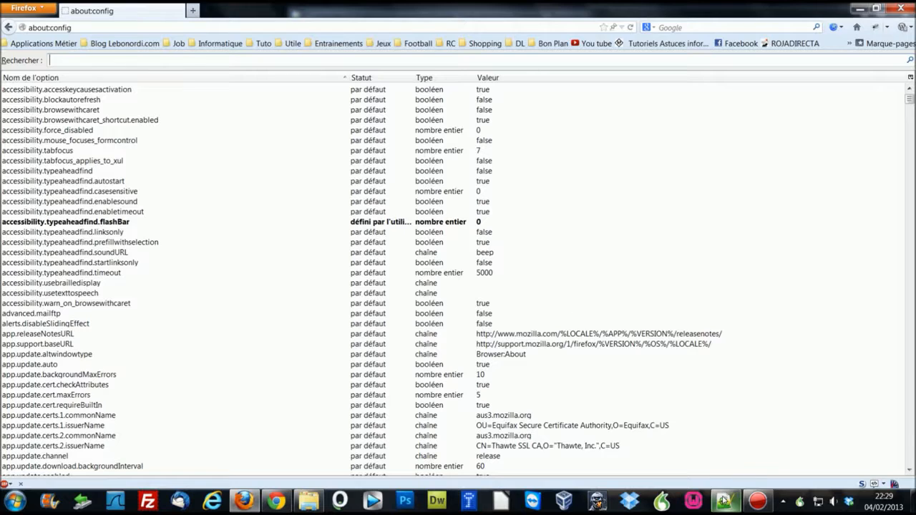
Step: Copy the key name network.dns.disableIPv6 from the Notepad++ notes and filter the Firefox preferences by it
left_click(724, 500)
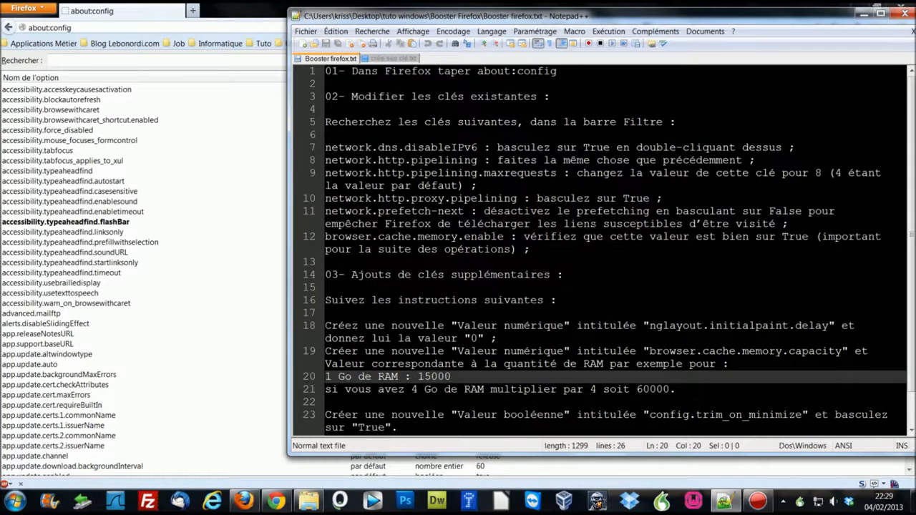
left_click_drag(324, 147, 477, 147)
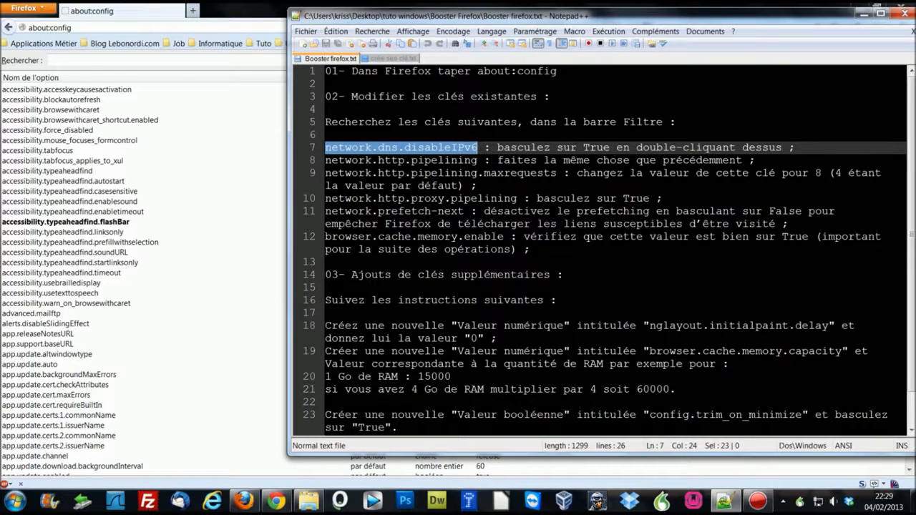
right_click(414, 146)
left_click(443, 163)
left_click(143, 60)
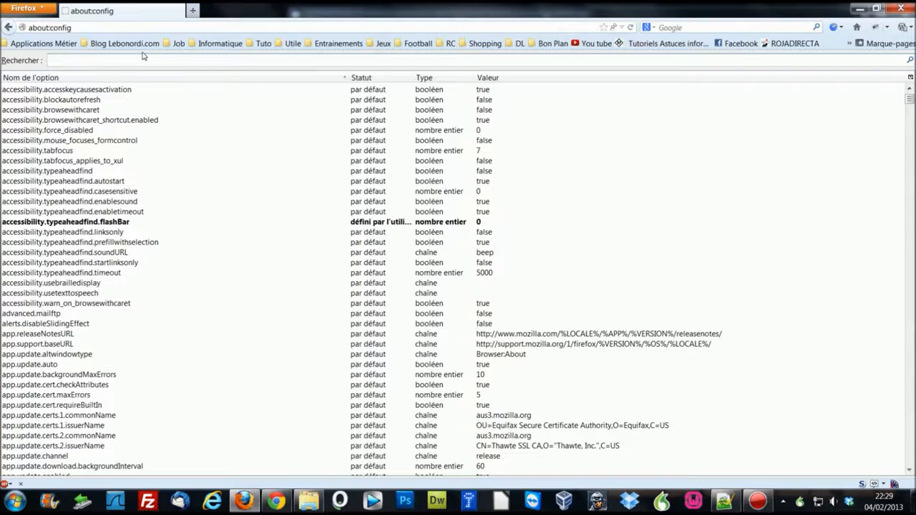
right_click(136, 59)
left_click(176, 106)
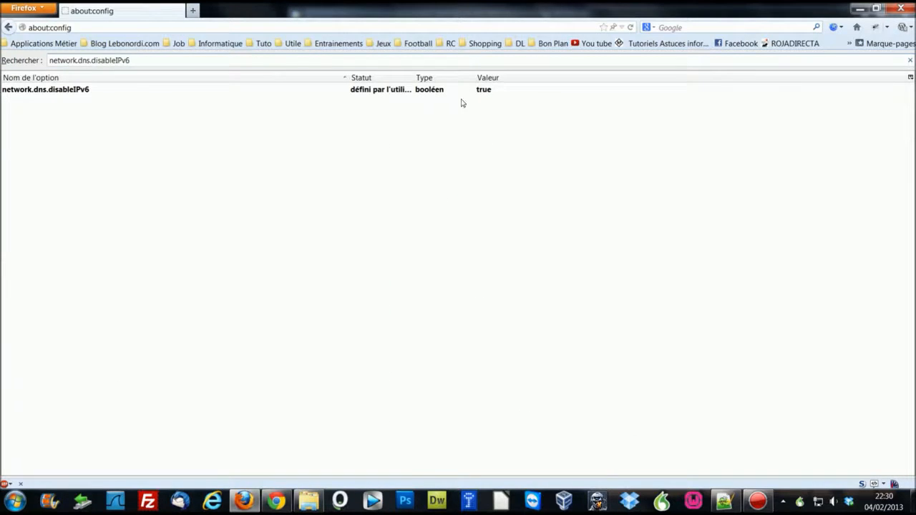
Step: Check the network.dns.disableIPv6 preference against the notes and view the actions available for its value
left_click(296, 91)
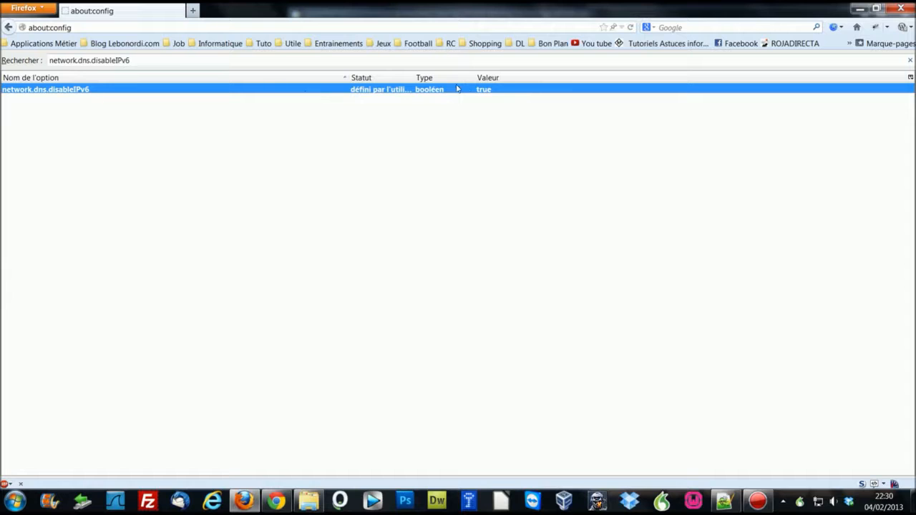
left_click(724, 502)
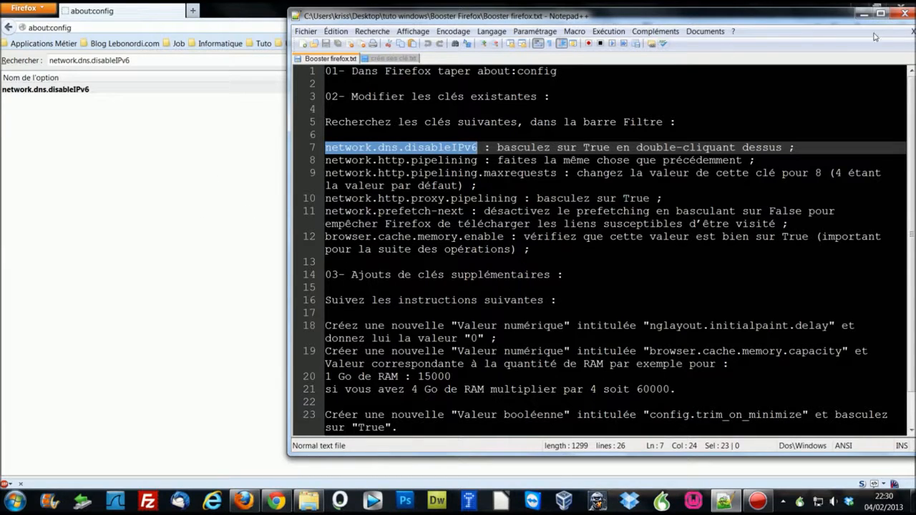
left_click(866, 12)
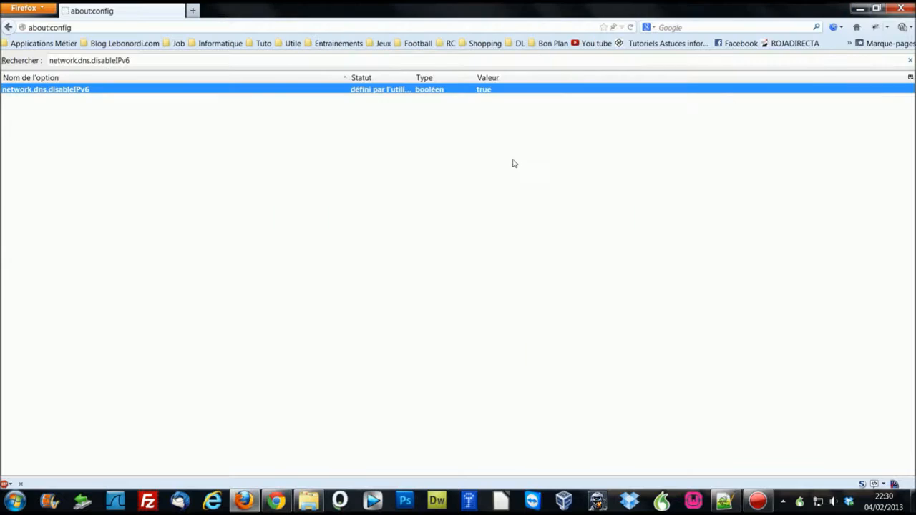
right_click(485, 89)
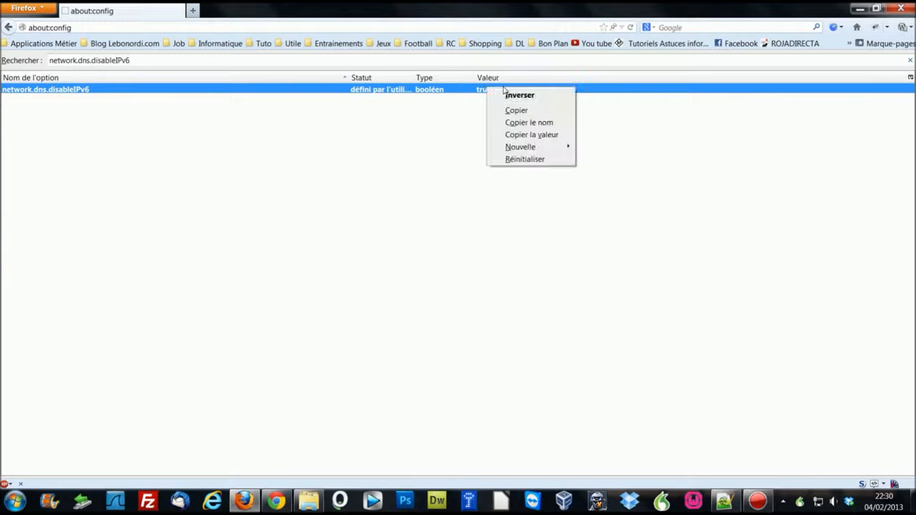
left_click(286, 198)
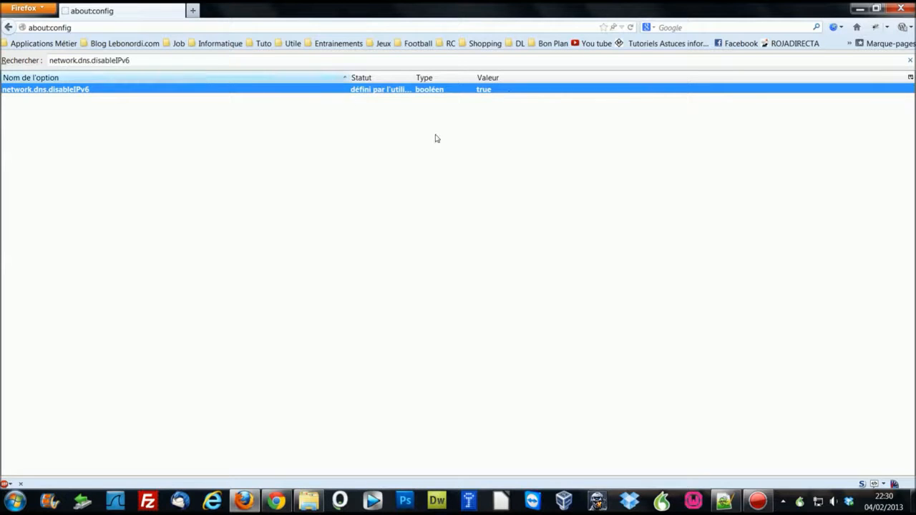
Step: Copy the key name network.http.pipelining from the Notepad++ notes and replace the Firefox preference filter with it
left_click(724, 501)
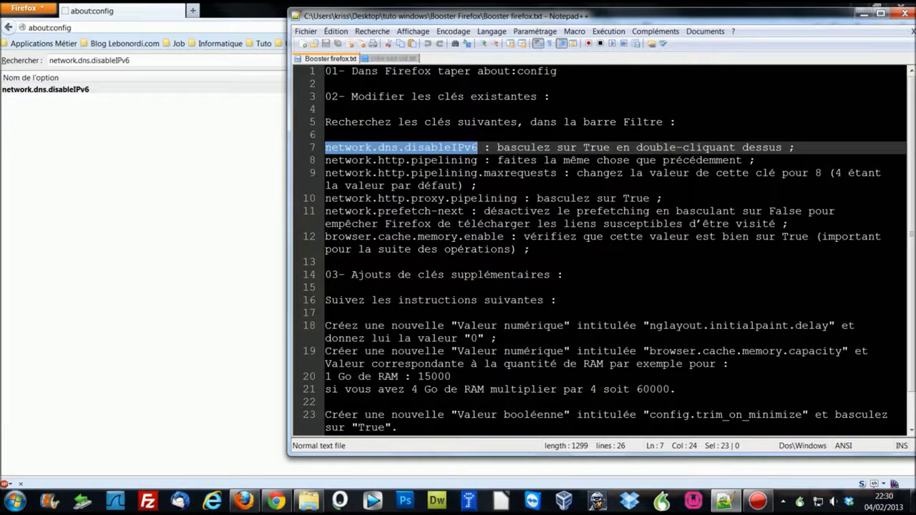
left_click_drag(485, 161, 325, 160)
right_click(339, 158)
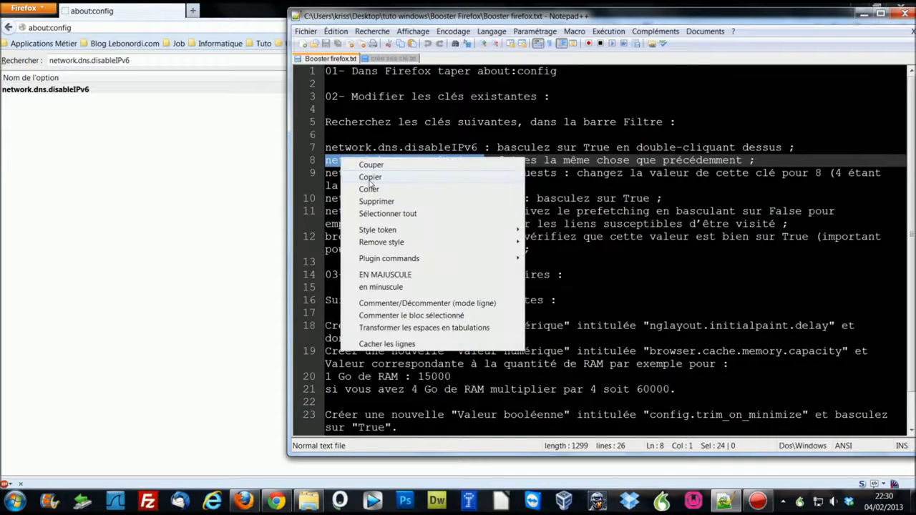
left_click(370, 177)
left_click(71, 63)
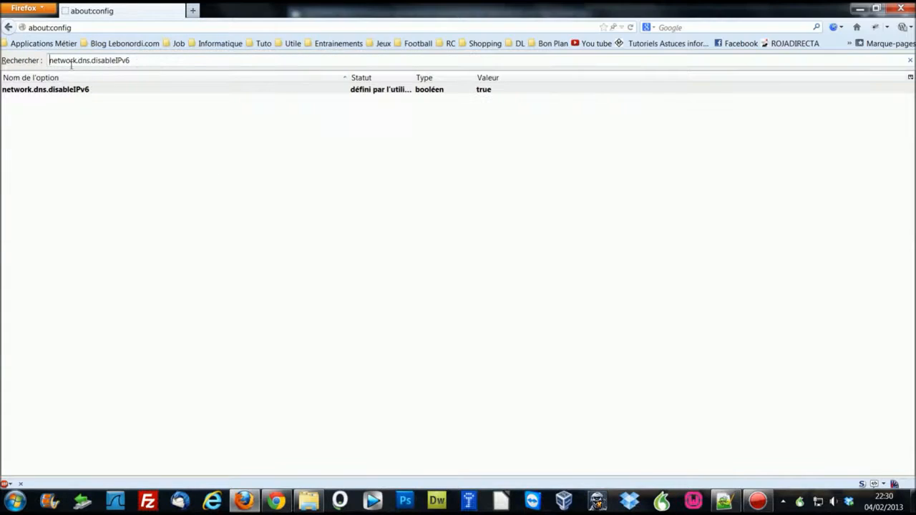
left_click_drag(155, 60, 13, 62)
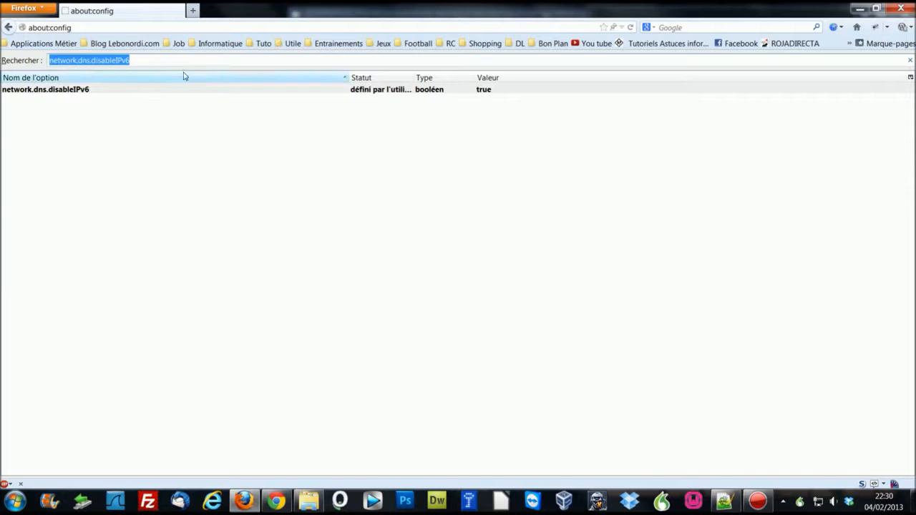
key("ctrl+v")
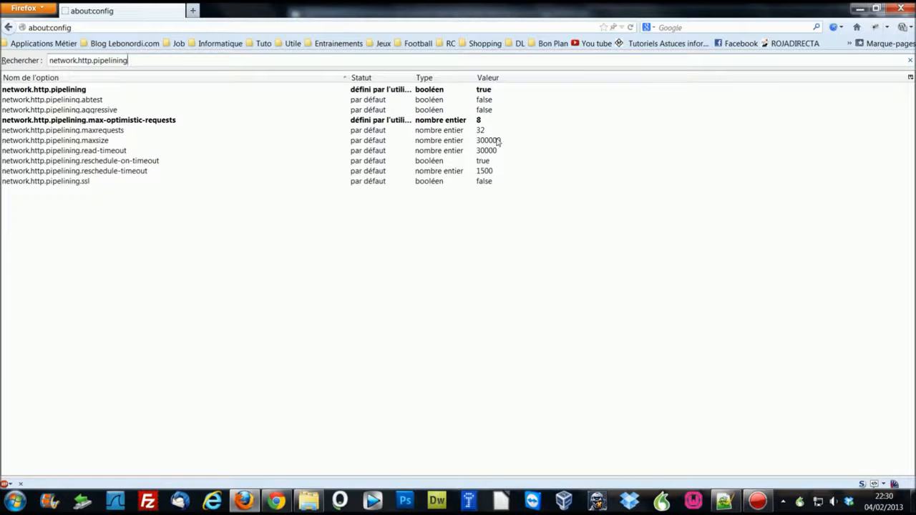
Step: Place the notes window beside the preference values and examine the maxrequests and max-optimistic-requests pipelining entries
left_click(724, 501)
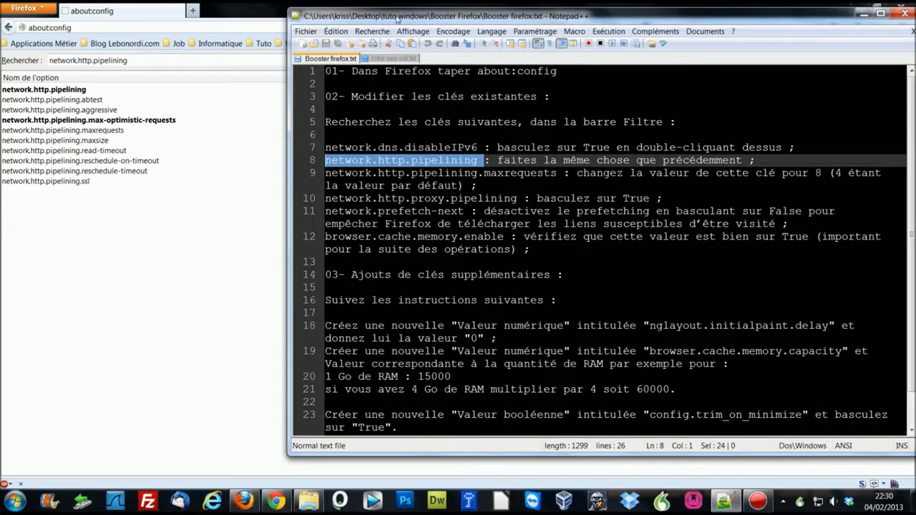
left_click_drag(398, 18, 703, 84)
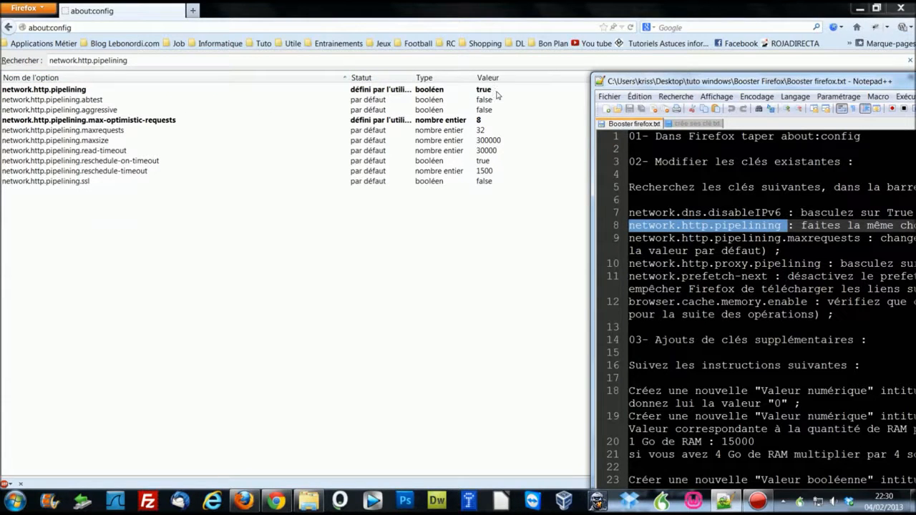
left_click_drag(687, 81, 561, 56)
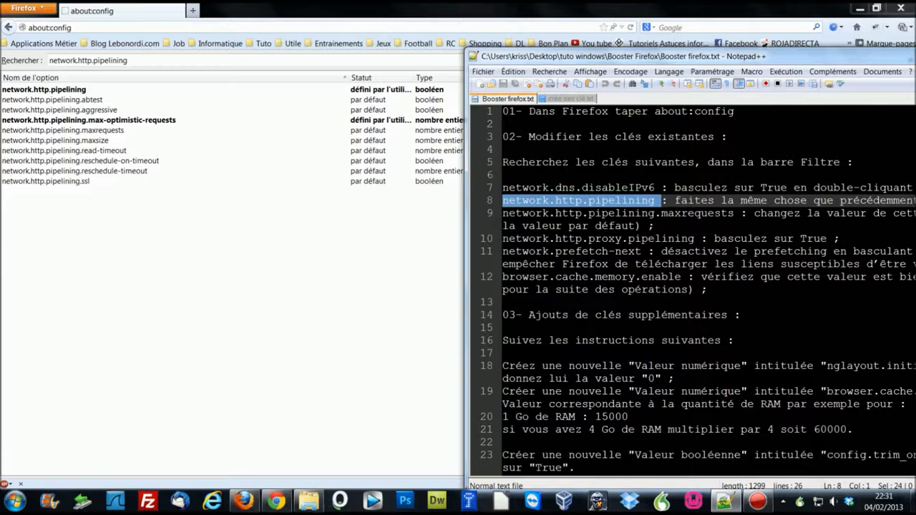
left_click(111, 132)
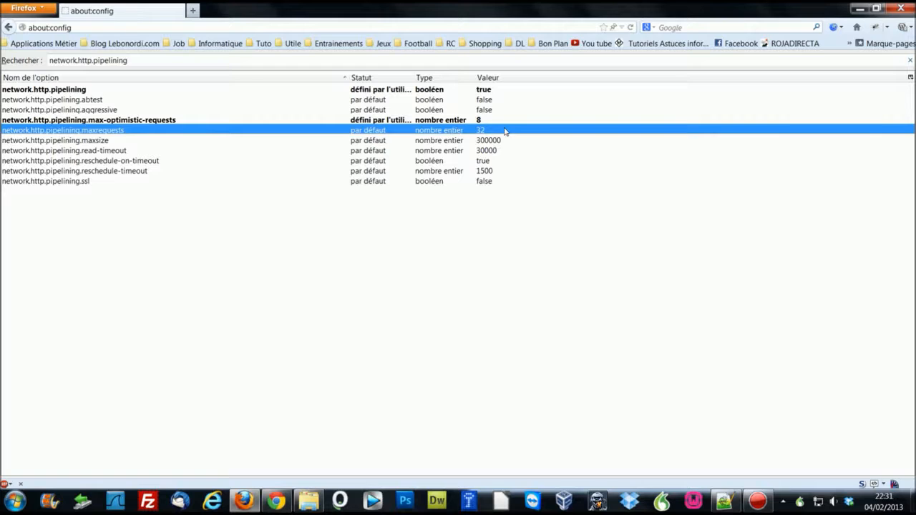
left_click(140, 120)
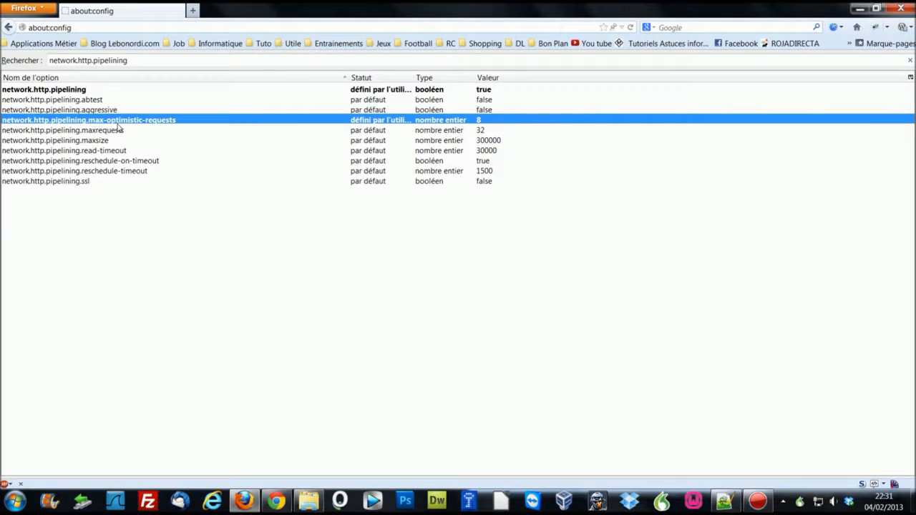
left_click(481, 133)
Step: Copy the key name network.http.pipelining.maxrequests from the Notepad++ notes and replace the Firefox preference filter with it
left_click(737, 503)
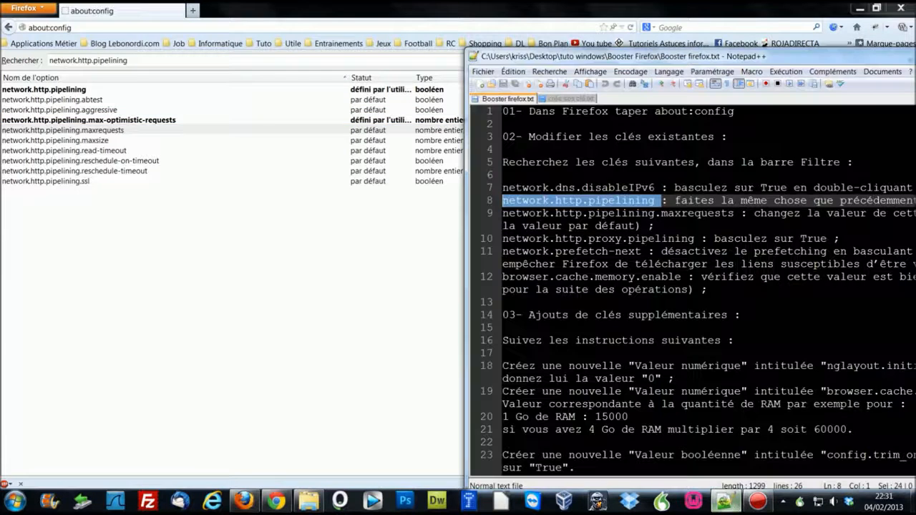
left_click(736, 218)
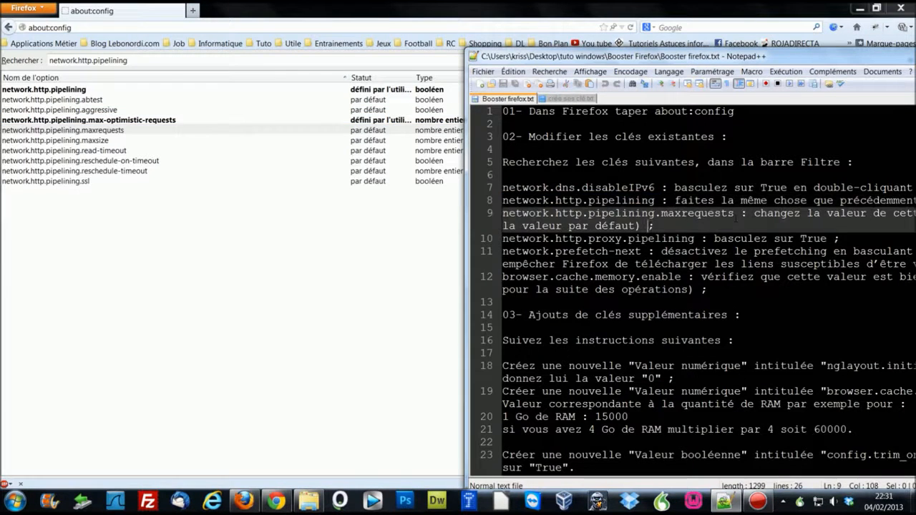
left_click_drag(734, 216, 502, 214)
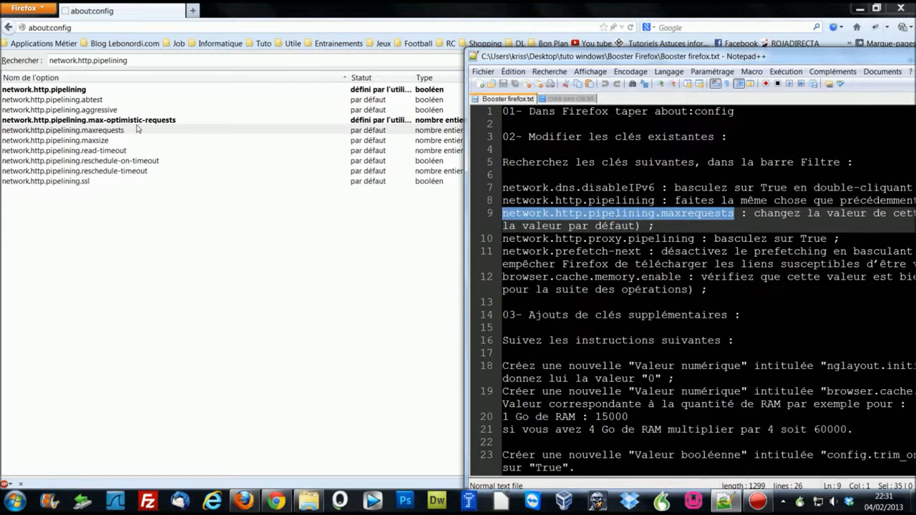
right_click(582, 216)
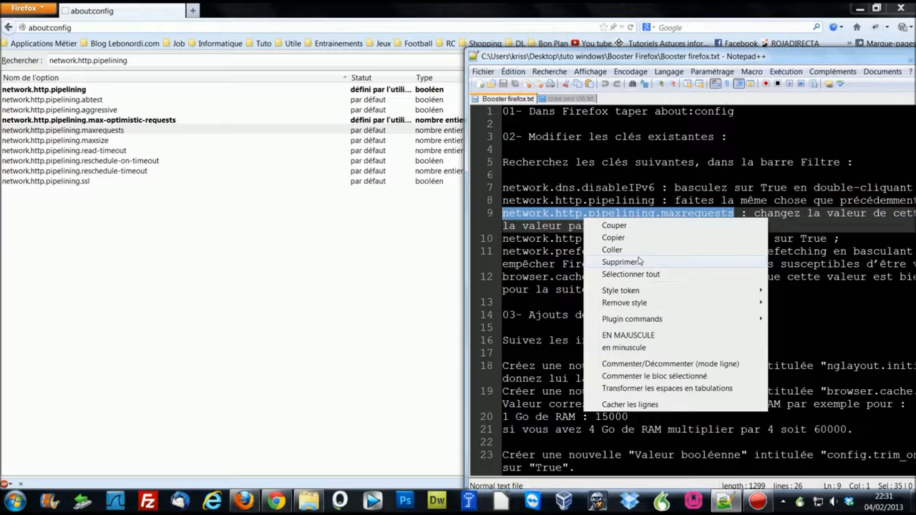
left_click(613, 237)
left_click(127, 60)
left_click_drag(128, 60, 43, 61)
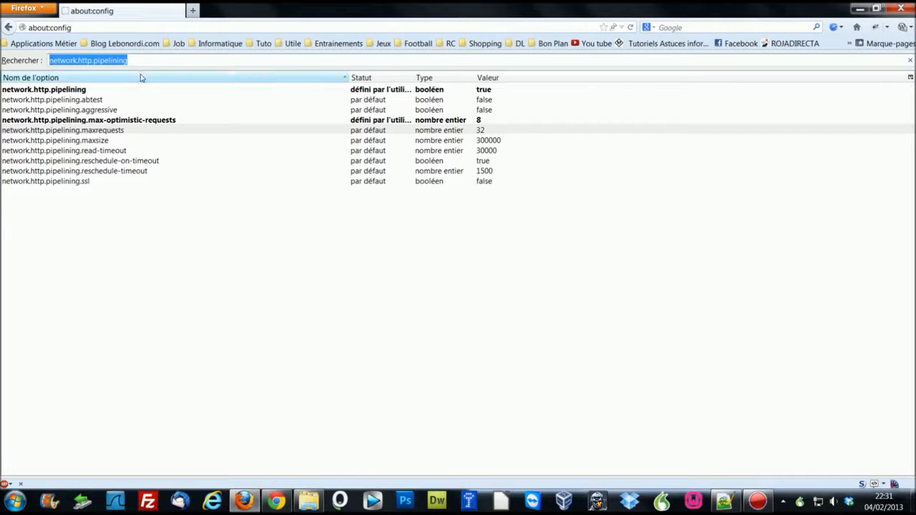
key("ctrl+v")
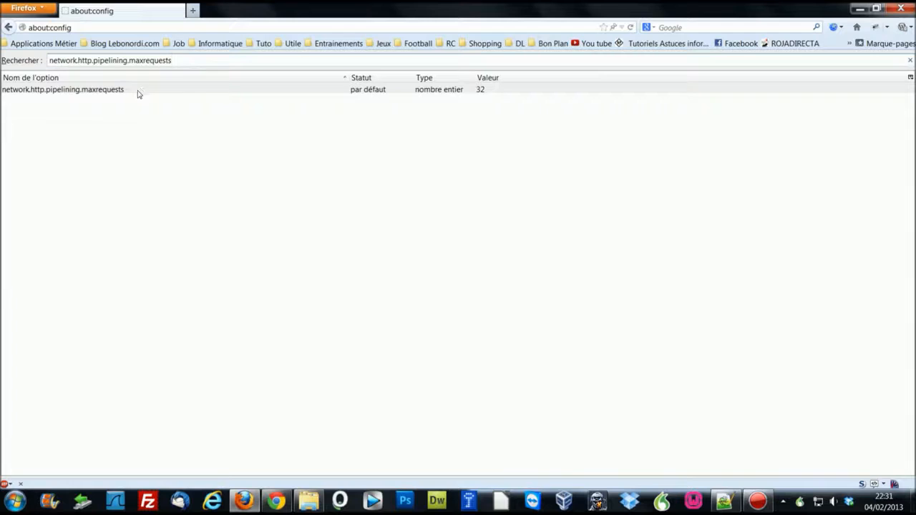
left_click(138, 91)
double_click(164, 90)
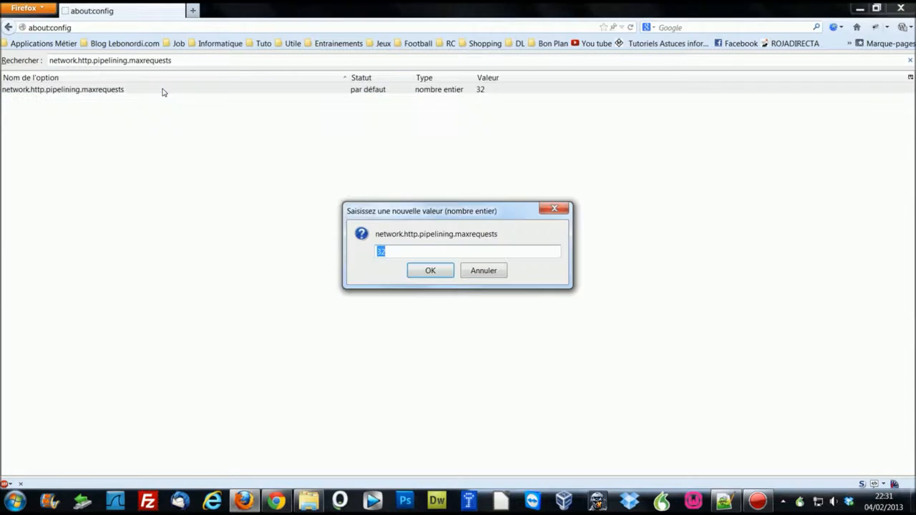
left_click_drag(413, 247, 369, 245)
left_click(554, 208)
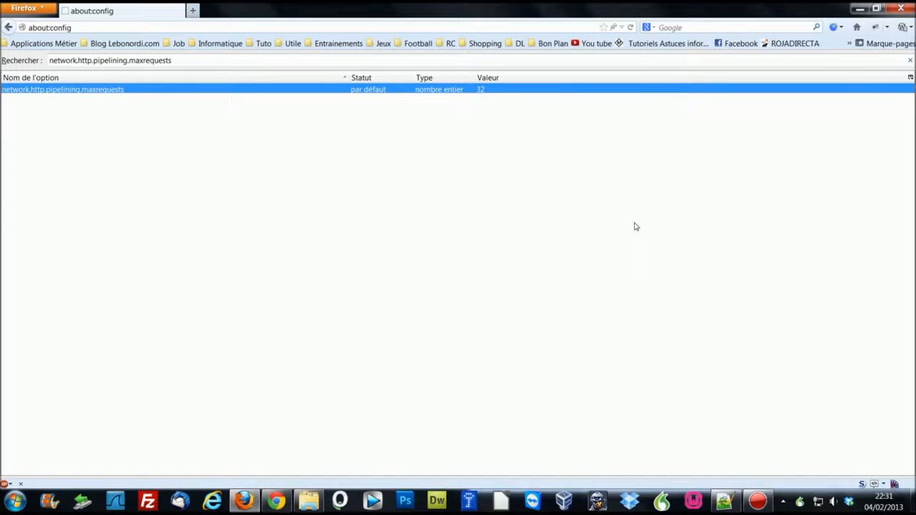
Step: Copy the key name network.http.proxy.pipelining from the Notepad++ notes and replace the Firefox preference filter with it
left_click(724, 499)
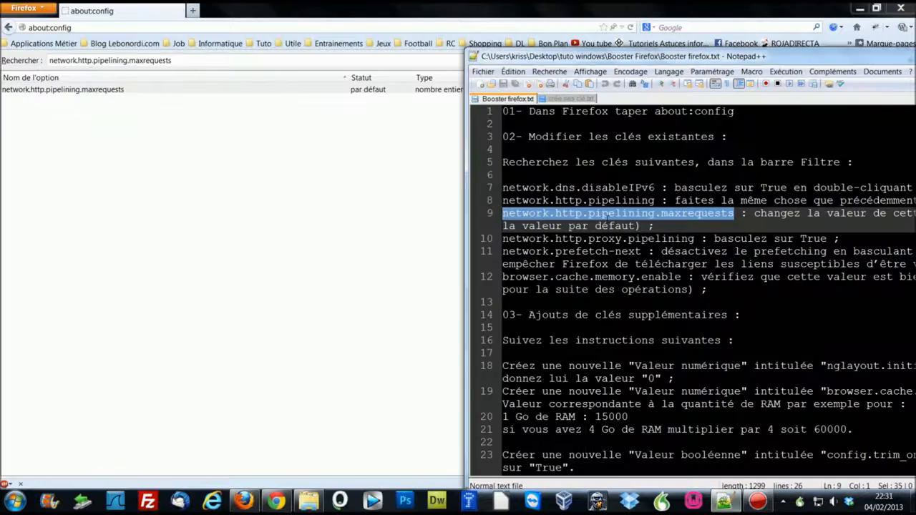
left_click(627, 238)
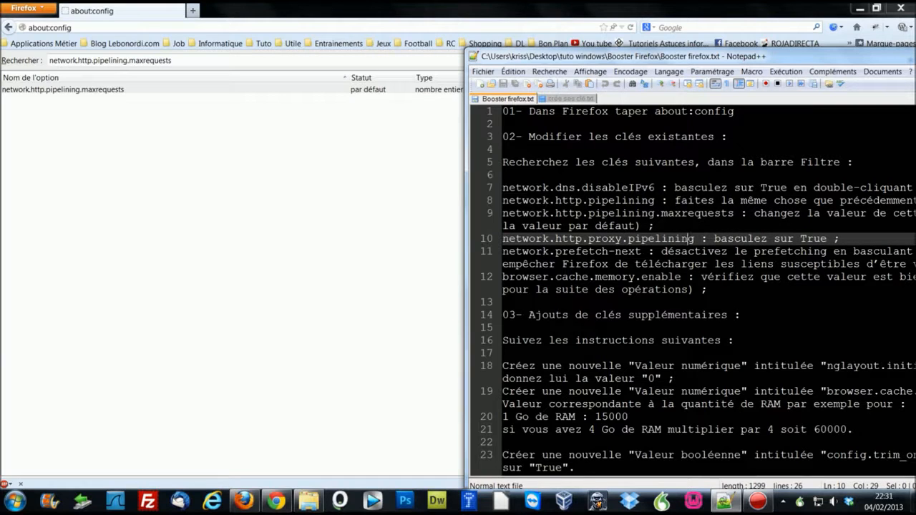
left_click_drag(698, 239, 501, 238)
right_click(557, 237)
left_click(612, 256)
left_click(204, 84)
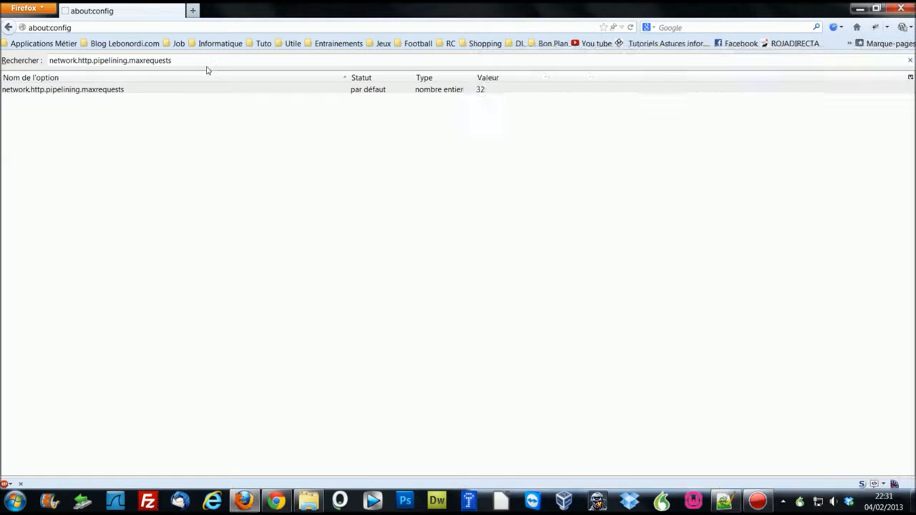
left_click(207, 63)
left_click_drag(174, 59, 49, 60)
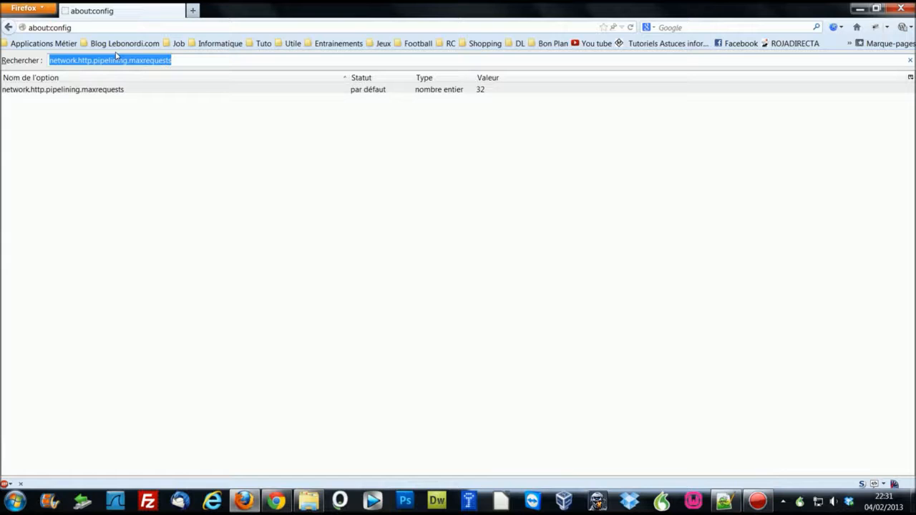
key("ctrl+v")
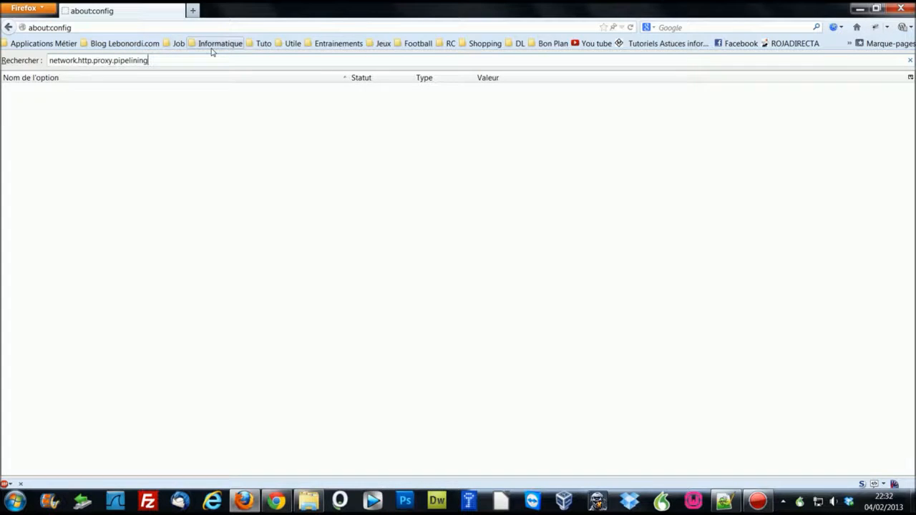
Step: Check the network.http.proxy.pipelining preference and view the actions available for its value
left_click(479, 96)
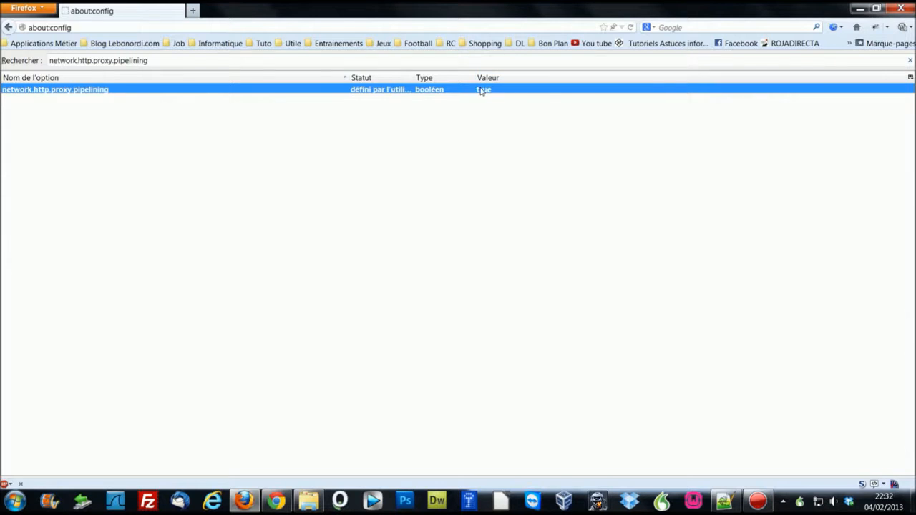
right_click(481, 91)
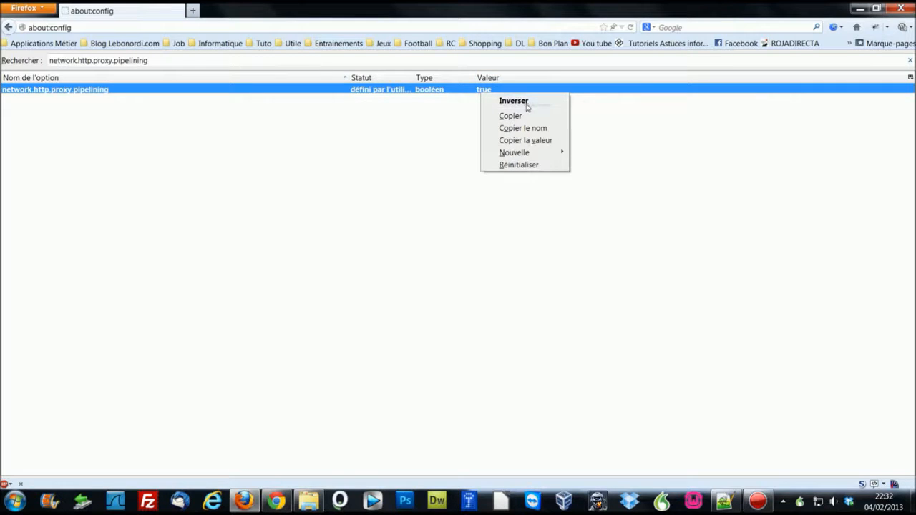
left_click(367, 167)
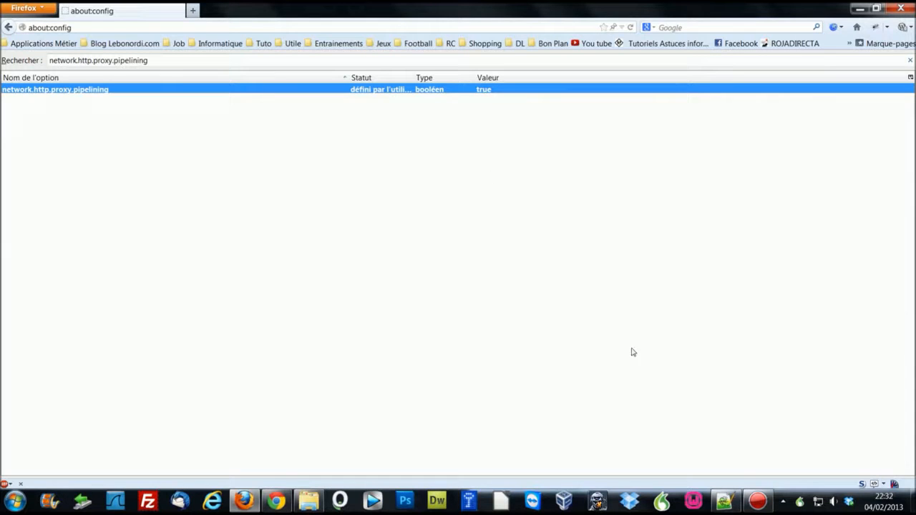
Step: Copy the key name network.prefetch-next from the Notepad++ notes, replace the Firefox preference filter with it and check the matching entry
left_click(725, 501)
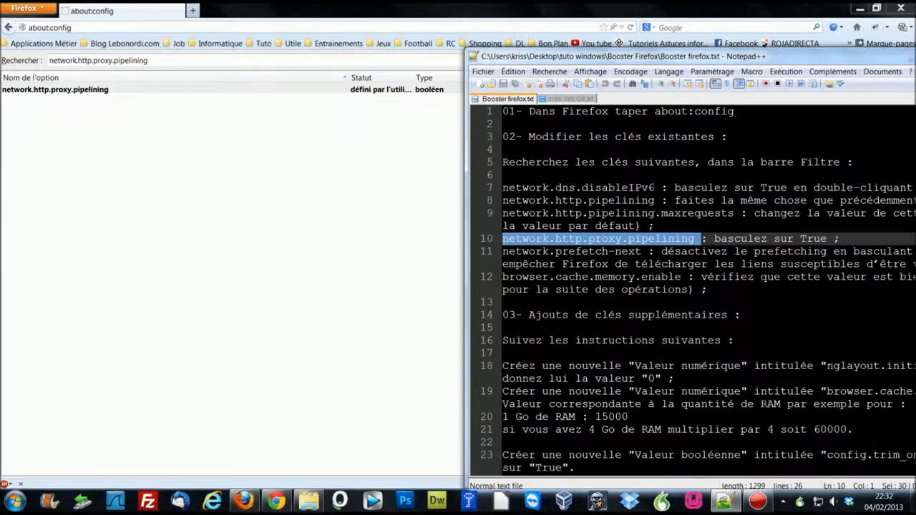
left_click(648, 251)
left_click(629, 238)
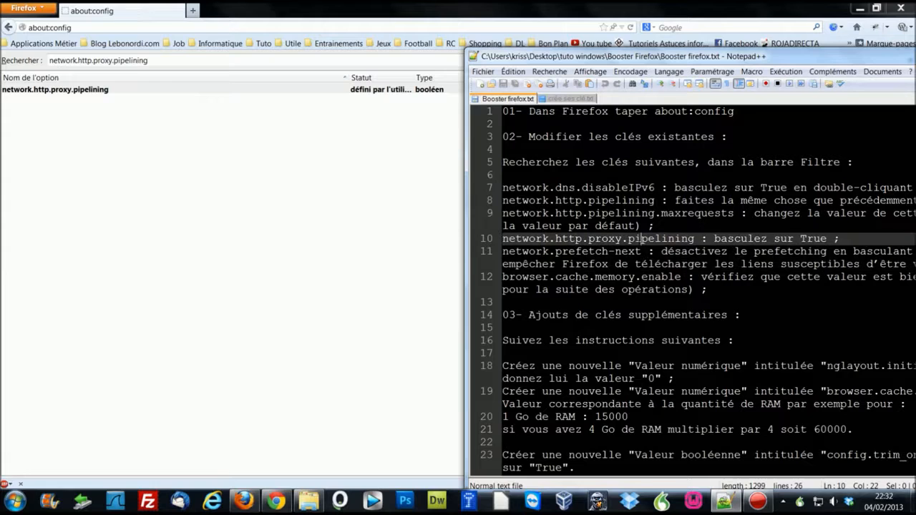
left_click_drag(643, 251, 509, 251)
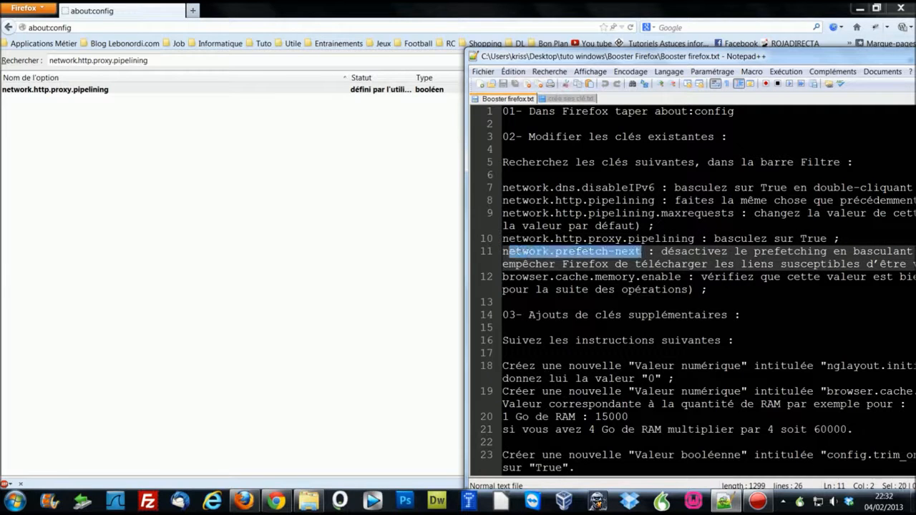
left_click_drag(642, 252, 502, 252)
right_click(513, 250)
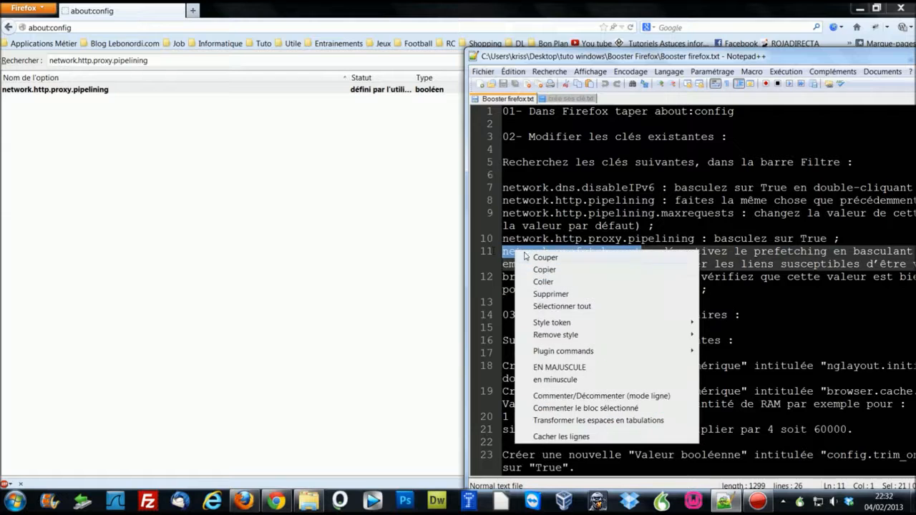
left_click(543, 270)
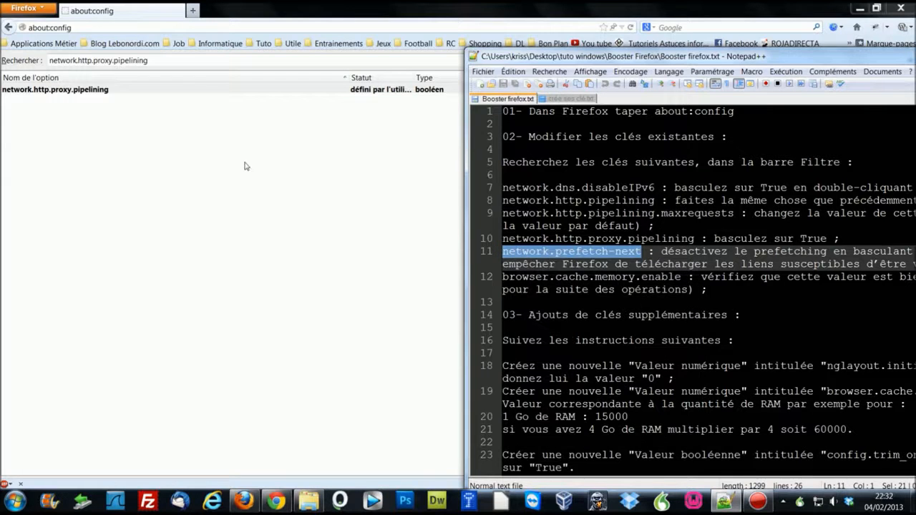
left_click(149, 61)
left_click_drag(148, 60, 24, 58)
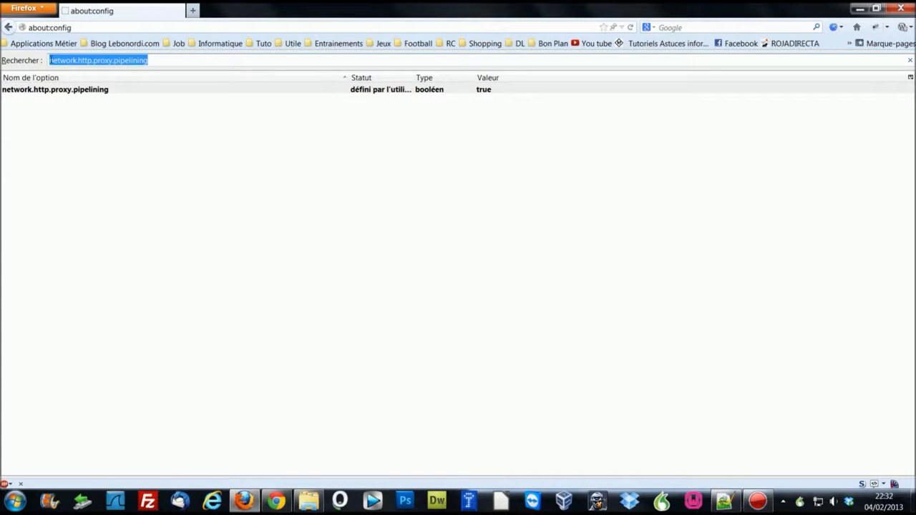
key("ctrl+v")
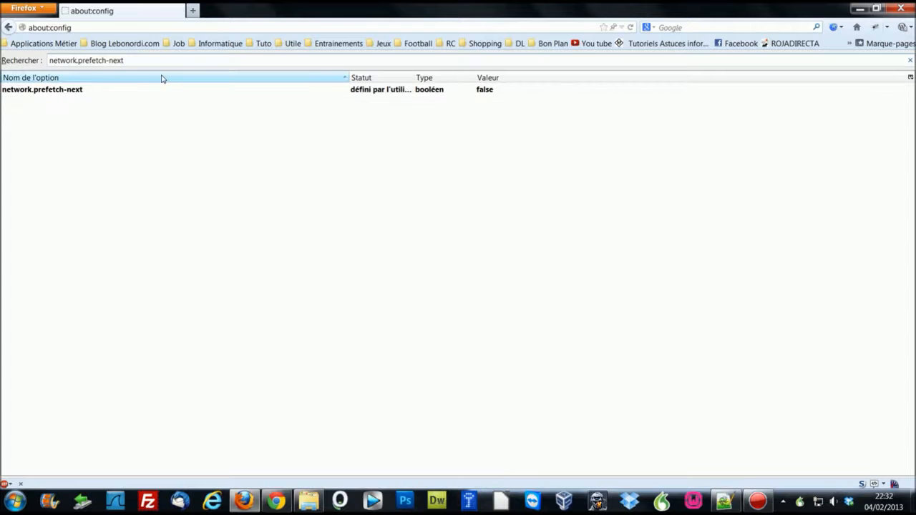
left_click(106, 94)
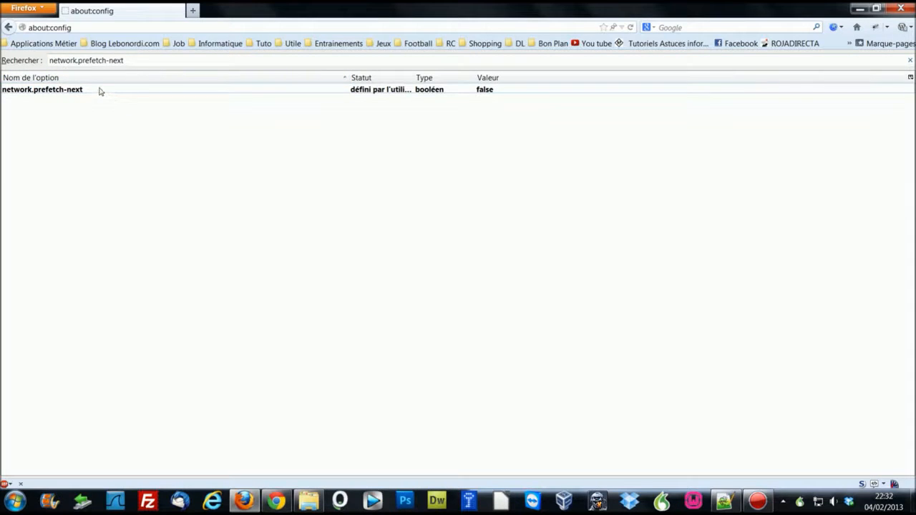
left_click(100, 91)
Step: In the Notepad++ notes, enclose the word False in double quotes on the network.prefetch-next line, keeping the Firefox preference values in view
left_click(726, 503)
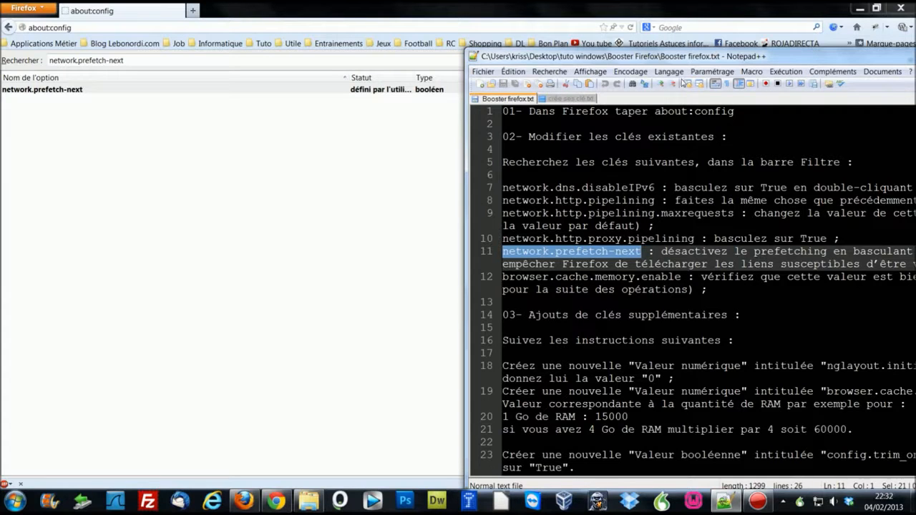
left_click_drag(700, 58, 411, 80)
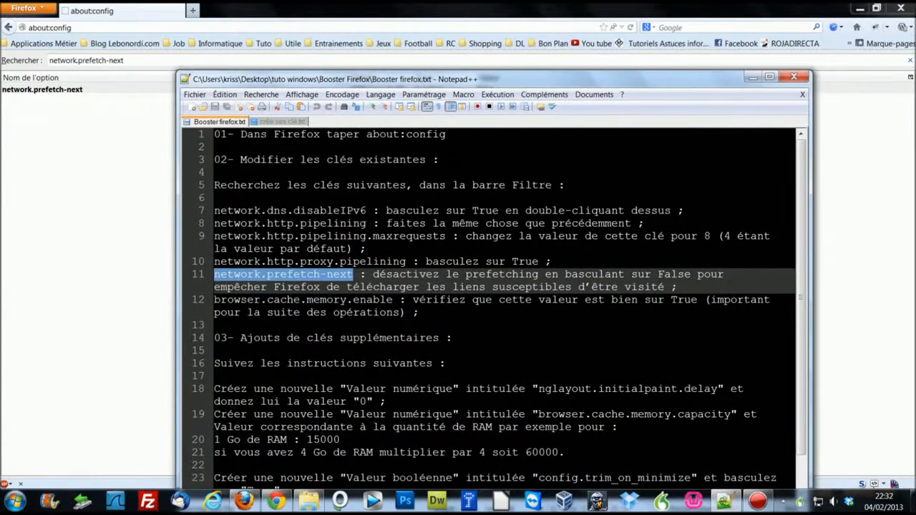
left_click(658, 274)
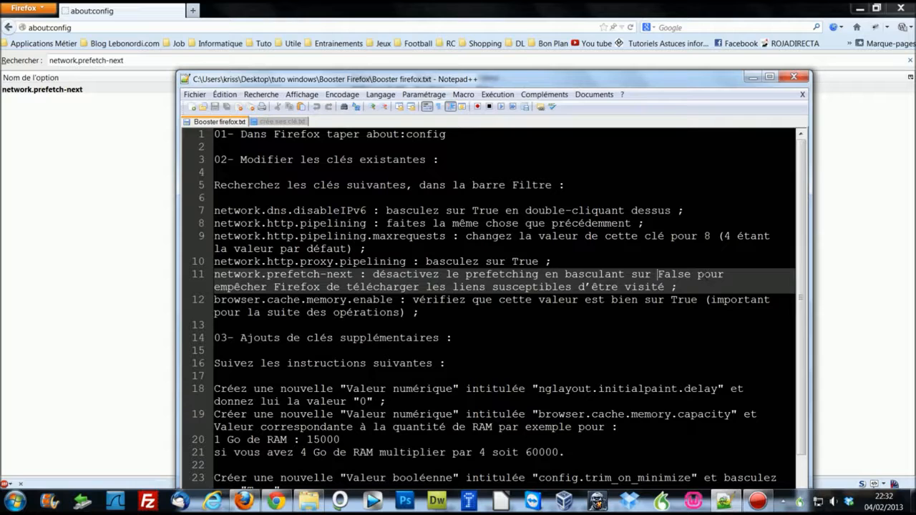
type("\"")
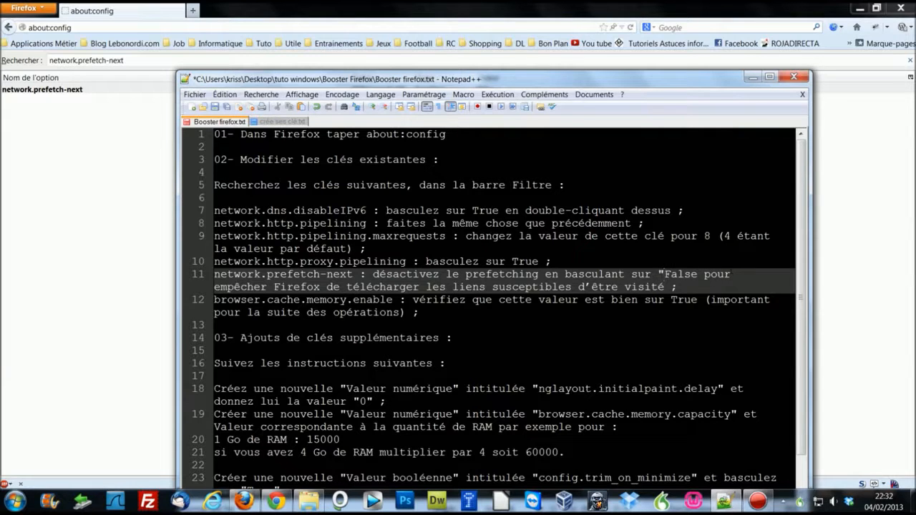
type("\"")
left_click_drag(399, 80, 496, 196)
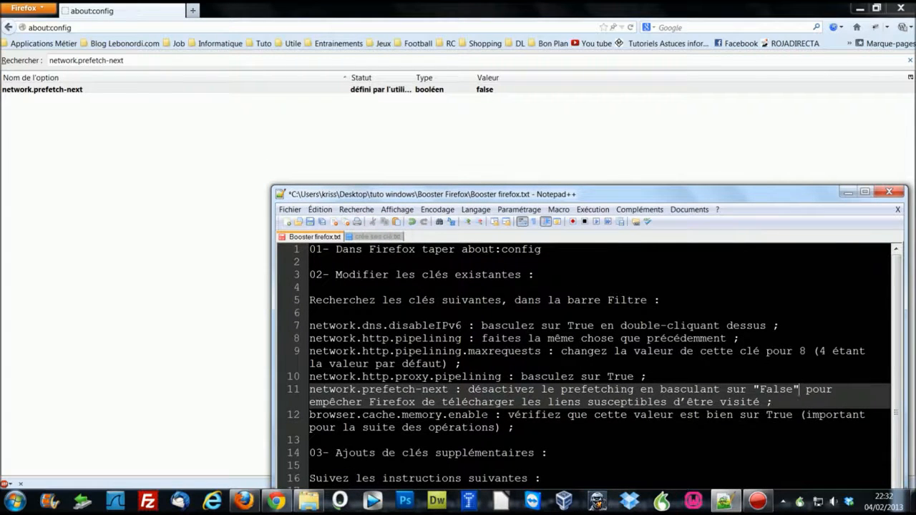
Step: Copy the key name browser.cache.memory.enable from the notes and replace the Firefox preference filter with it
left_click(481, 415)
left_click_drag(488, 415, 309, 415)
right_click(327, 421)
left_click(361, 244)
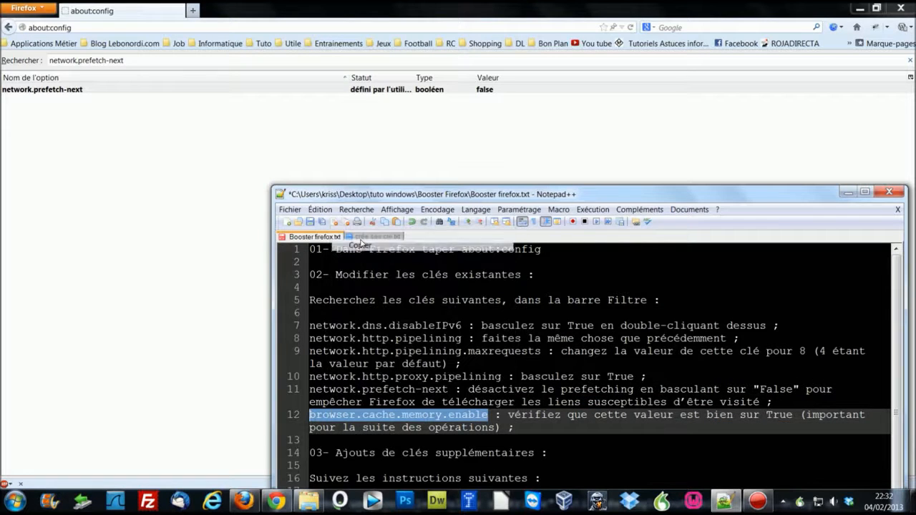
left_click(139, 60)
left_click_drag(139, 60, 56, 55)
right_click(63, 57)
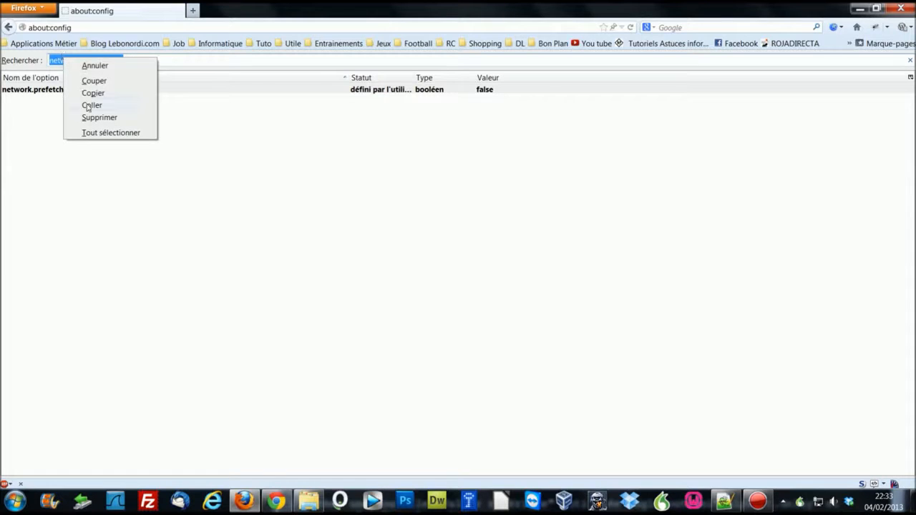
left_click(87, 106)
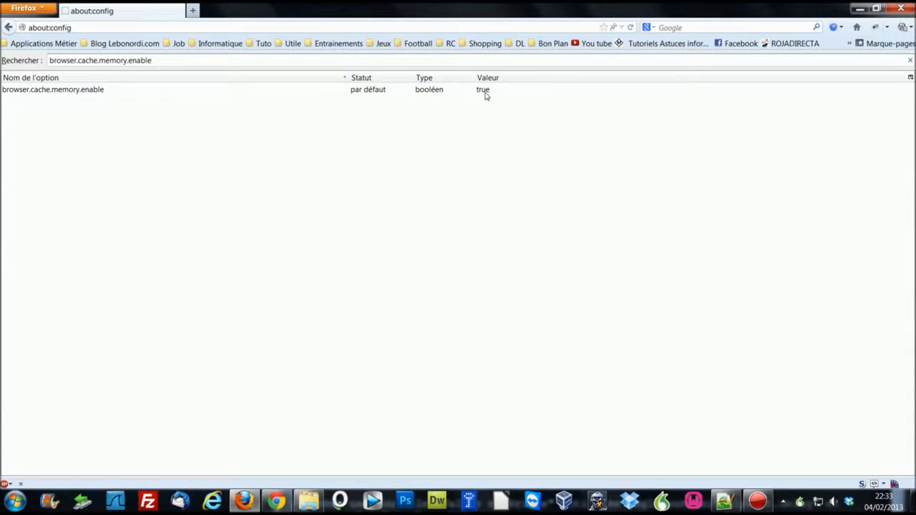
Step: Return to the Notepad++ notes and read section 03 on adding supplementary keys
left_click(725, 500)
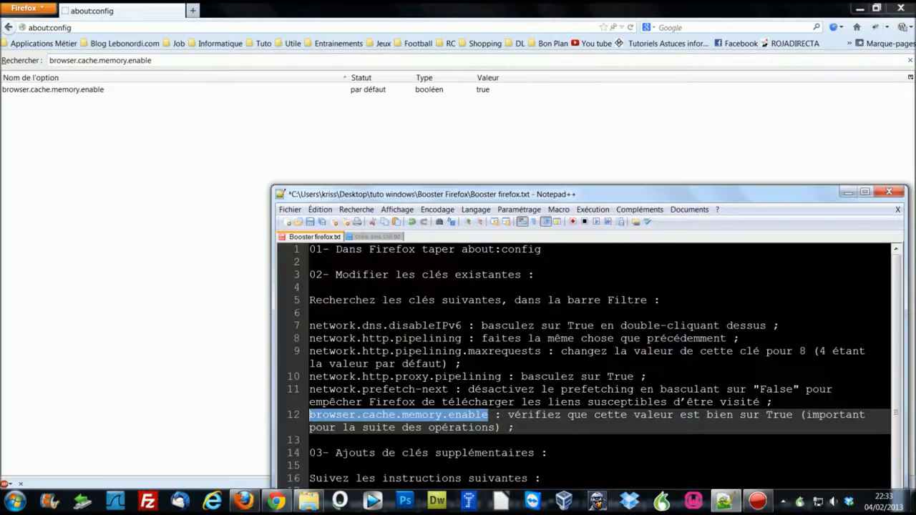
left_click_drag(536, 199, 557, 60)
left_click(357, 314)
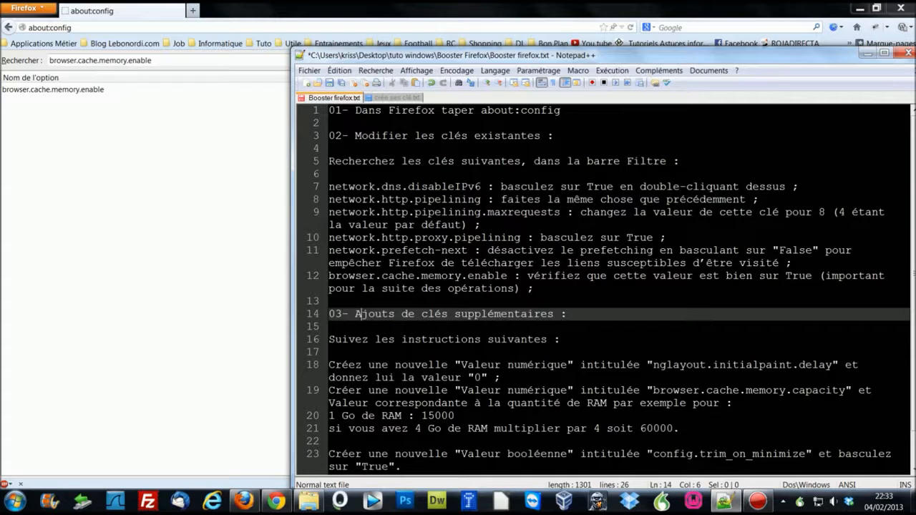
scroll(358, 314, "down", 1)
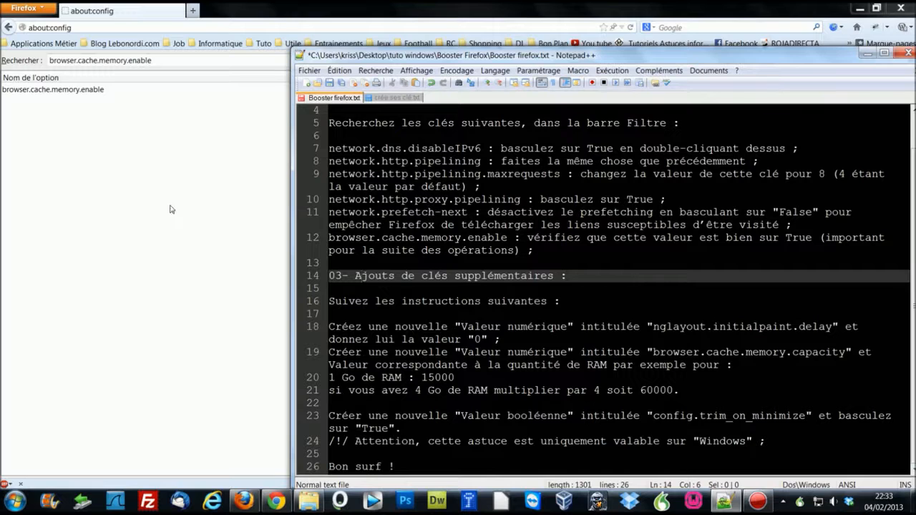
Step: Reload about:config in Firefox to clear the filter and list all preferences
left_click(153, 62)
key("ctrl+a")
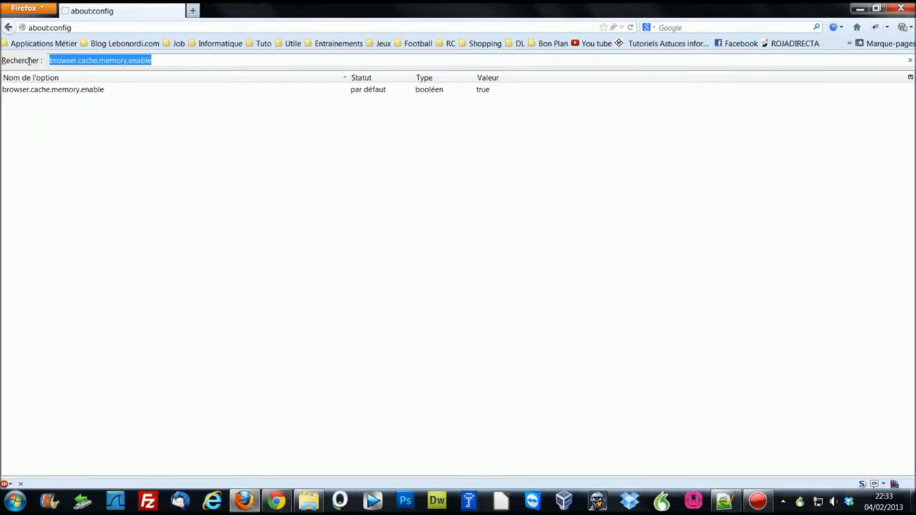
left_click(77, 29)
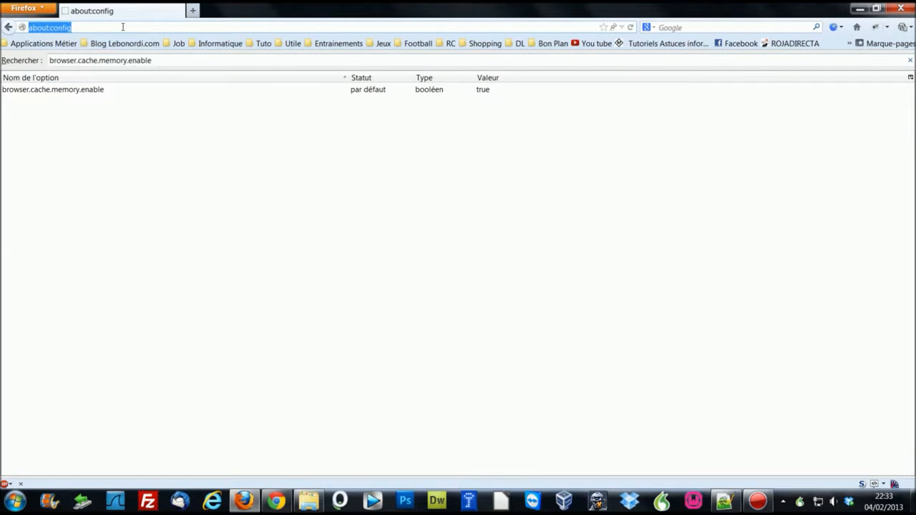
key("Return")
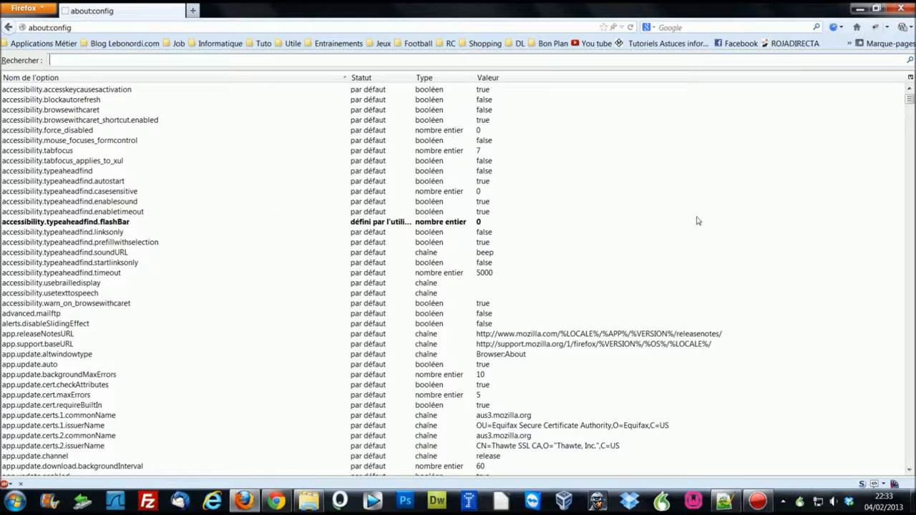
Step: Check the supplementary-key instructions in the Notepad++ notes, then start a new integer preference in Firefox's about:config list
left_click(731, 502)
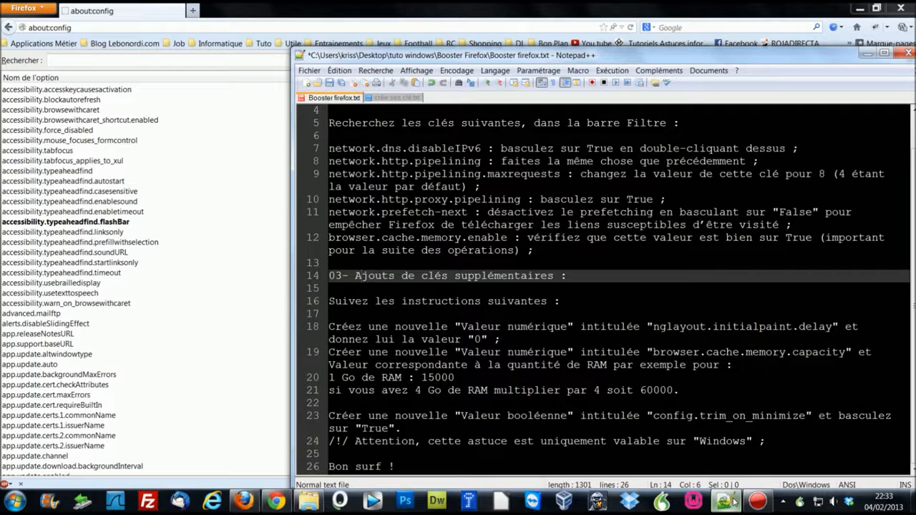
left_click(731, 502)
right_click(563, 223)
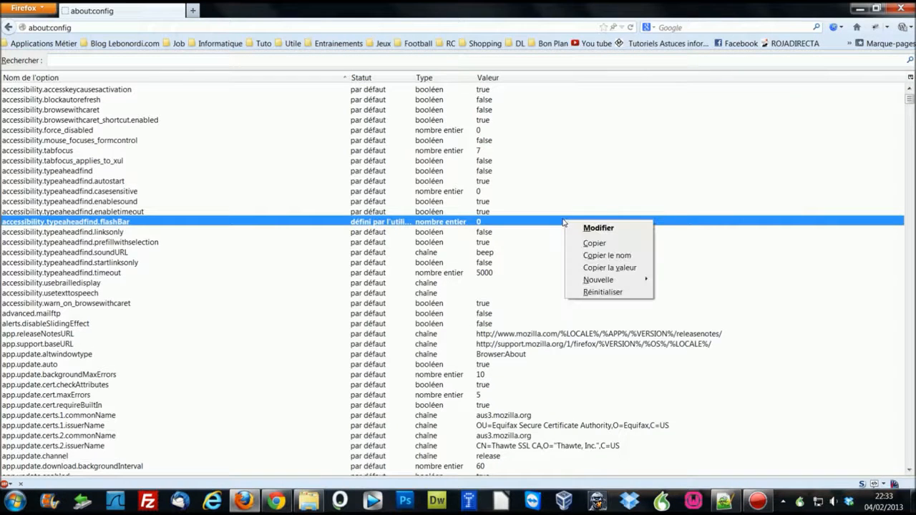
mouse_move(630, 280)
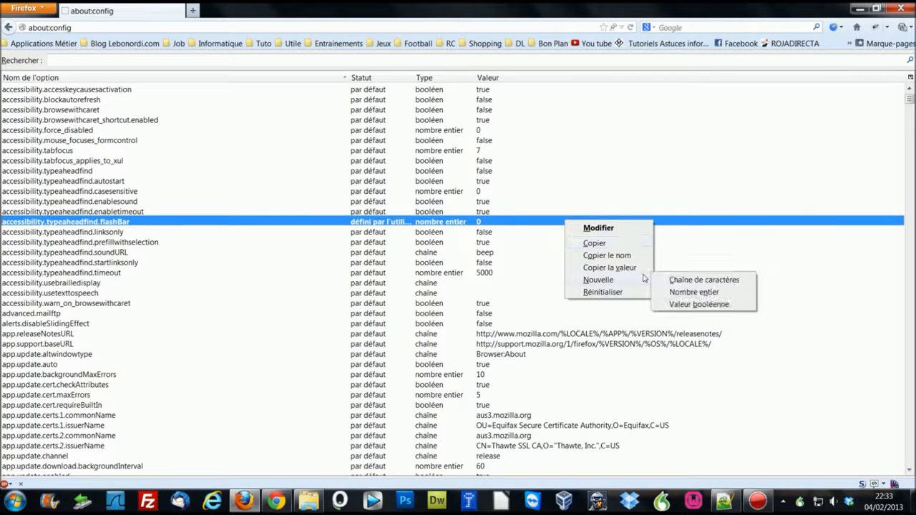
left_click(729, 296)
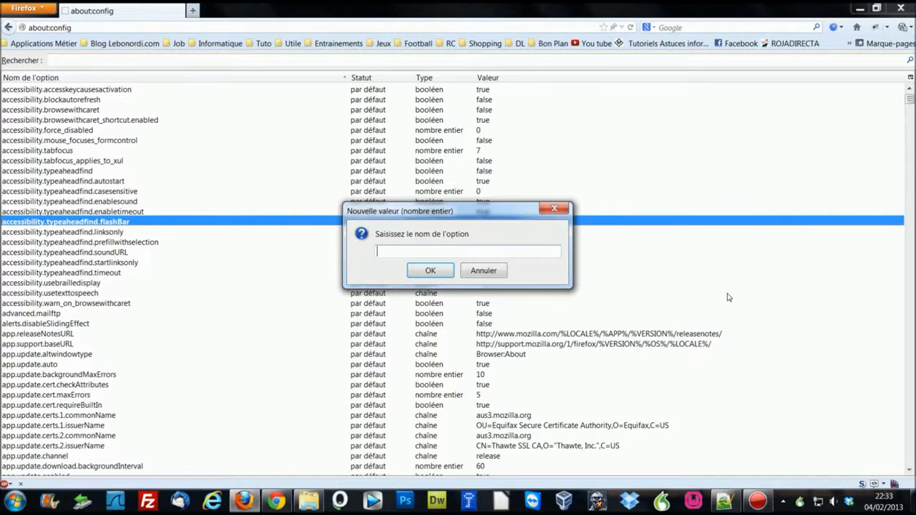
Step: Copy nglayout.initialpaint.delay from the Notepad++ notes as the new Firefox preference's name and give it the value 0
left_click(729, 505)
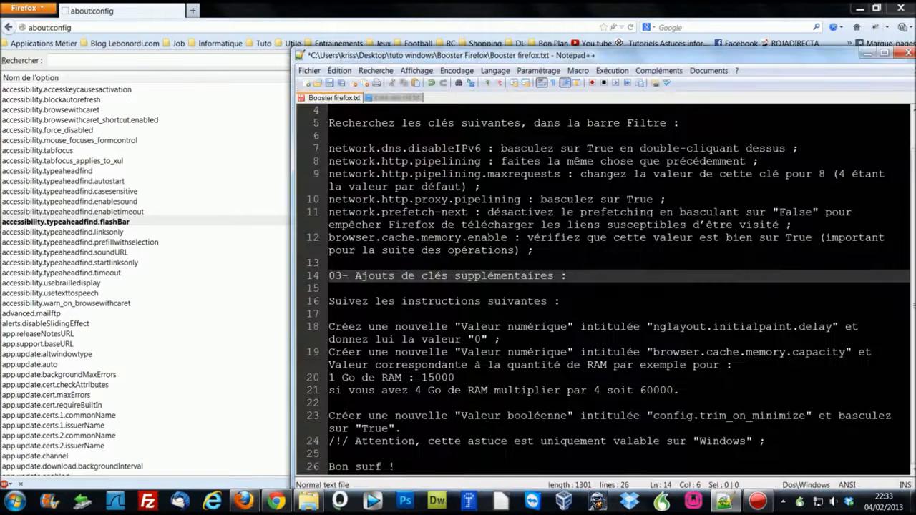
left_click_drag(652, 326, 833, 326)
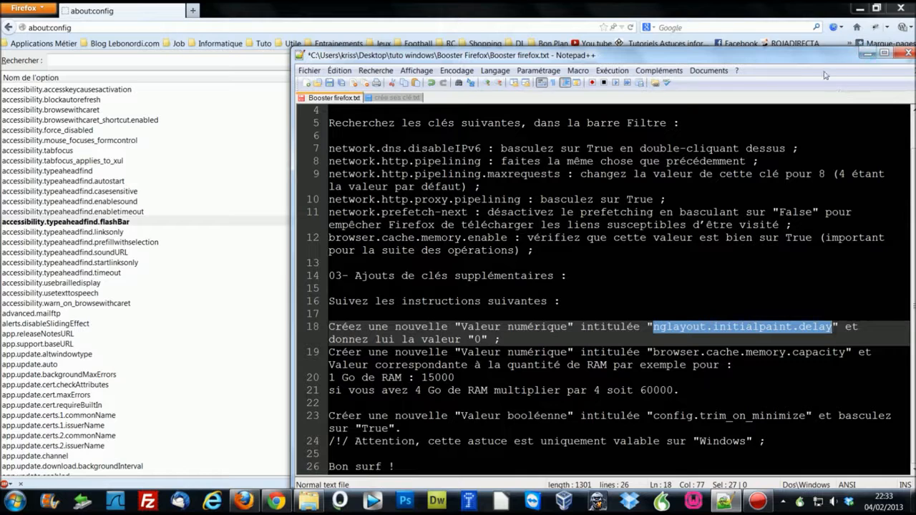
left_click(868, 53)
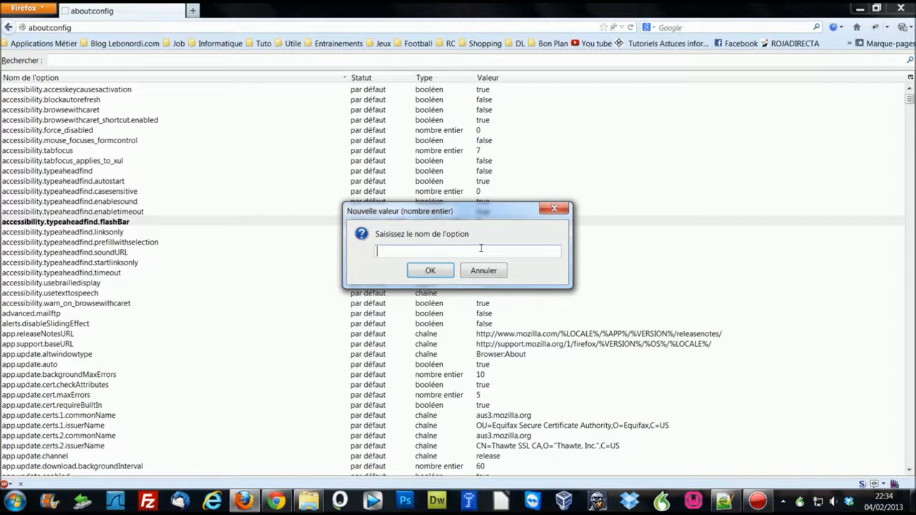
key("ctrl+v")
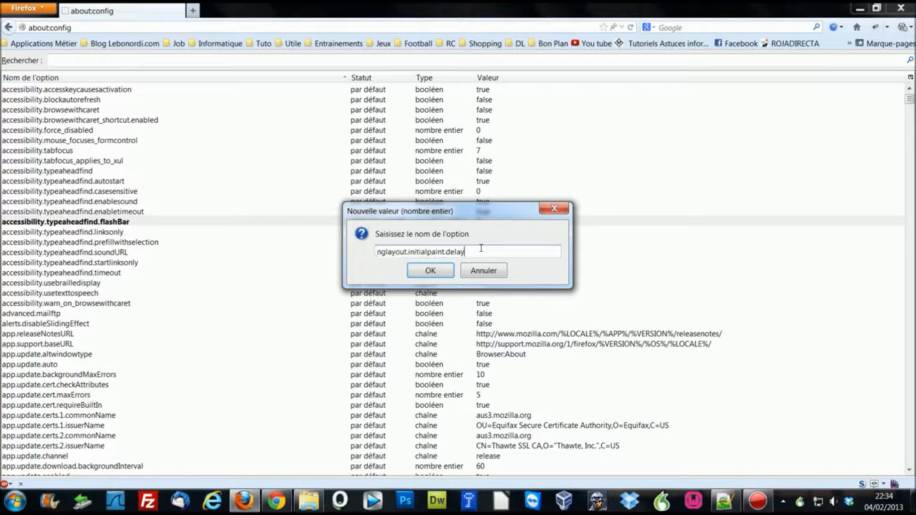
left_click(432, 271)
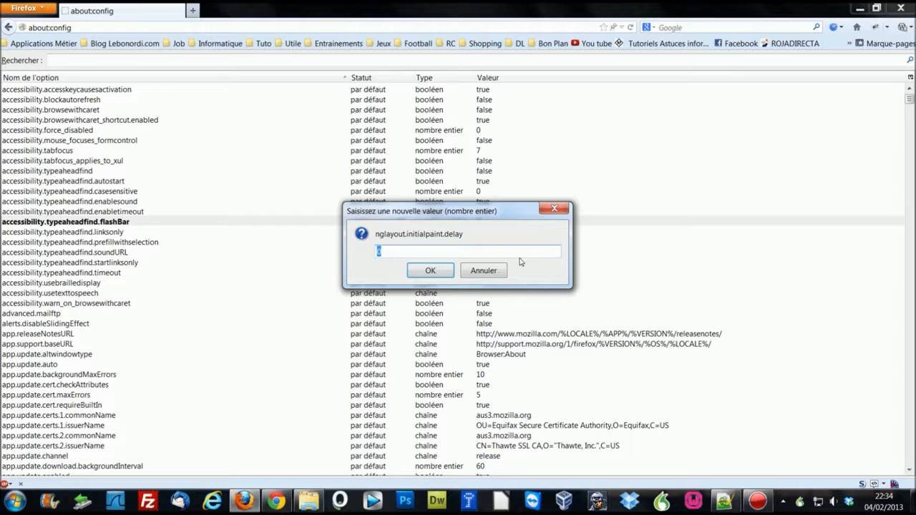
left_click(429, 270)
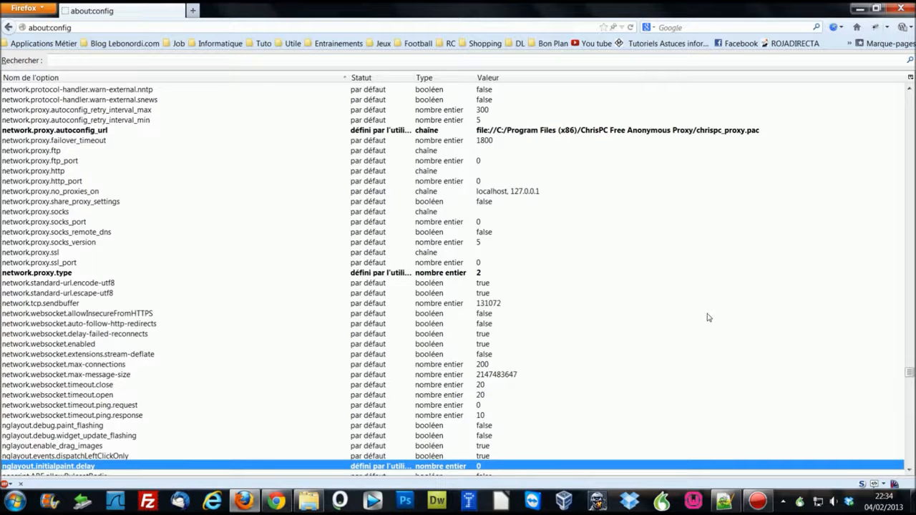
scroll(707, 315, "down", 2)
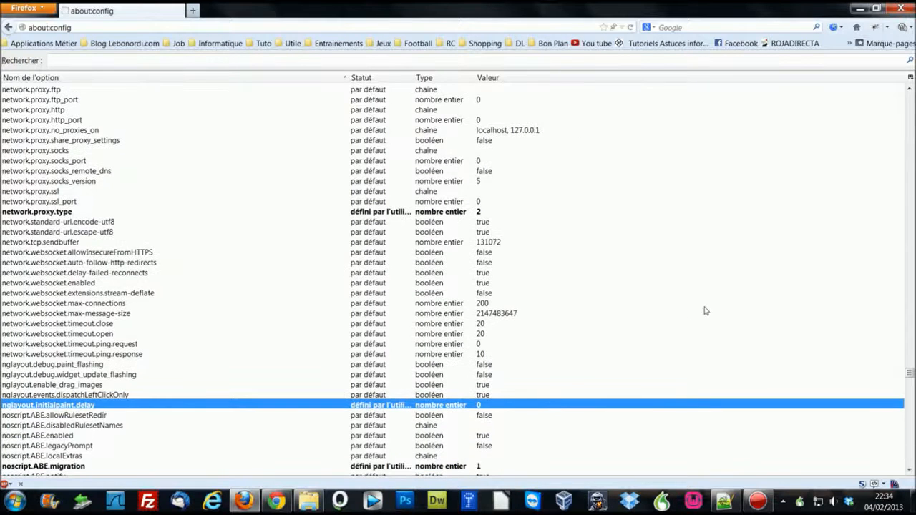
Step: Copy the key name browser.cache.memory.capacity from the Notepad++ notes and return to the Firefox preference list
left_click(724, 501)
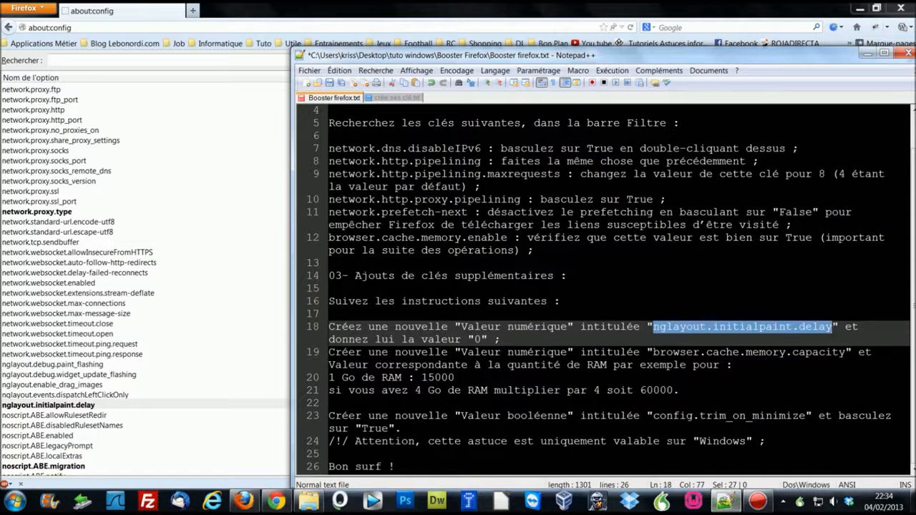
left_click(355, 353)
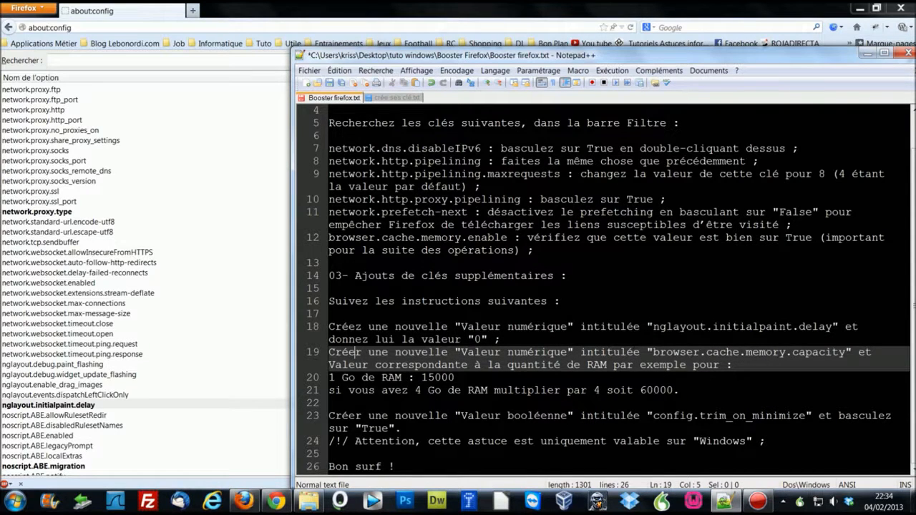
left_click_drag(654, 352, 846, 352)
key("ctrl+c")
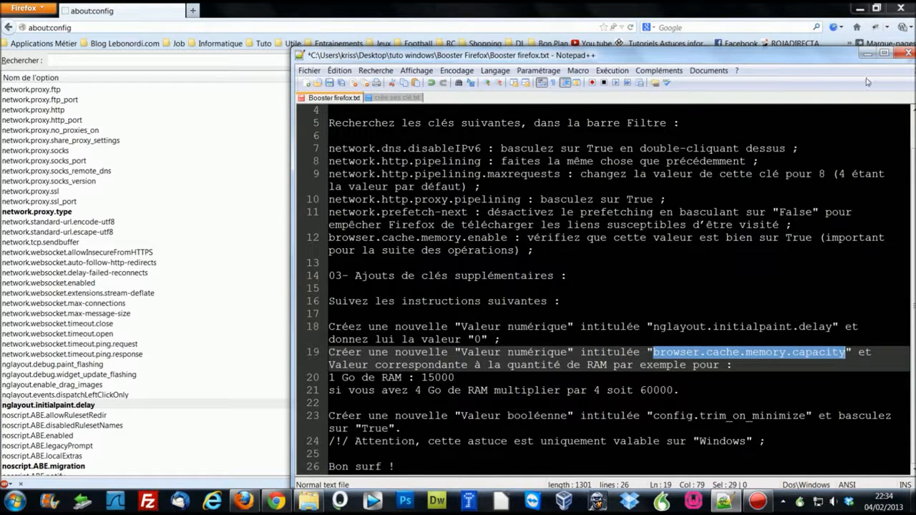
left_click(867, 54)
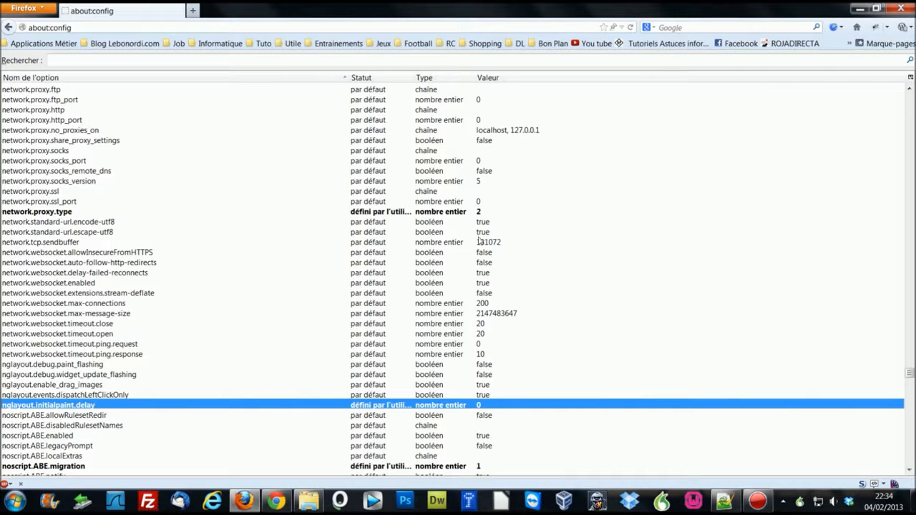
Step: Create a new integer preference named browser.cache.memory.capacity from the copied text and proceed to its value
right_click(184, 179)
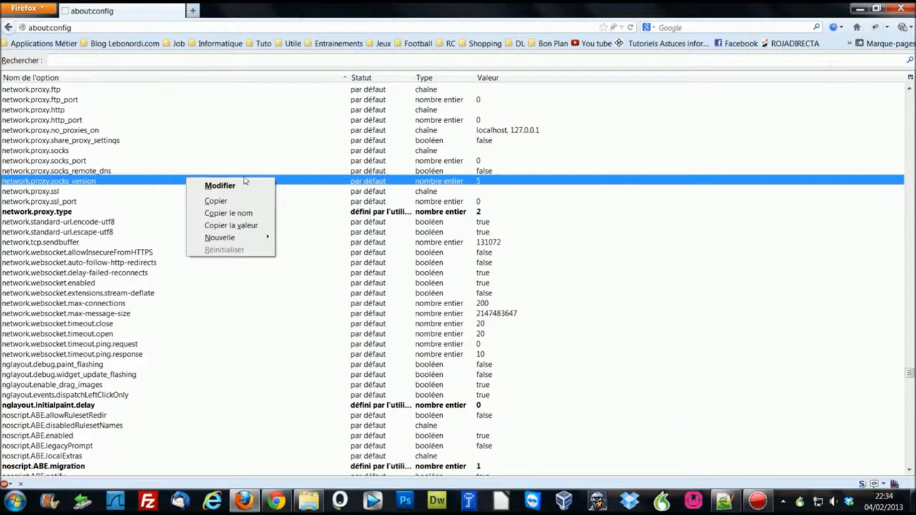
right_click(203, 342)
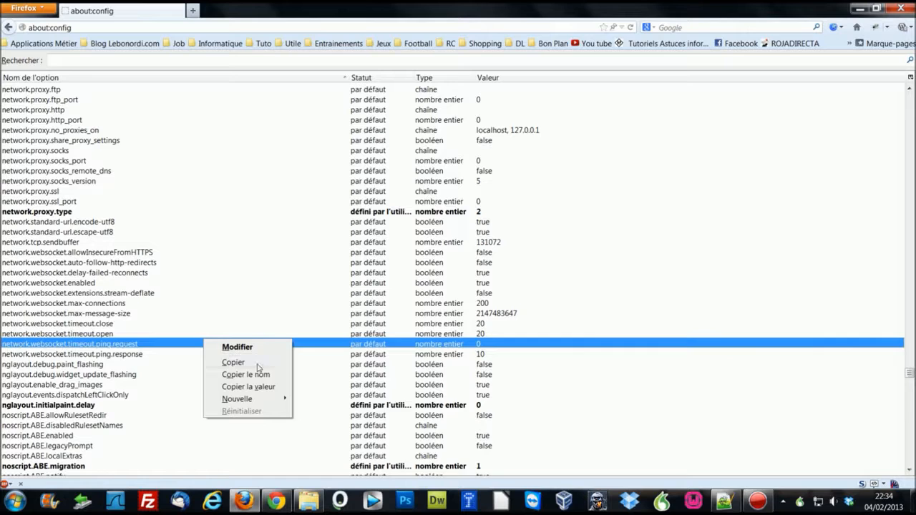
mouse_move(259, 396)
left_click(321, 413)
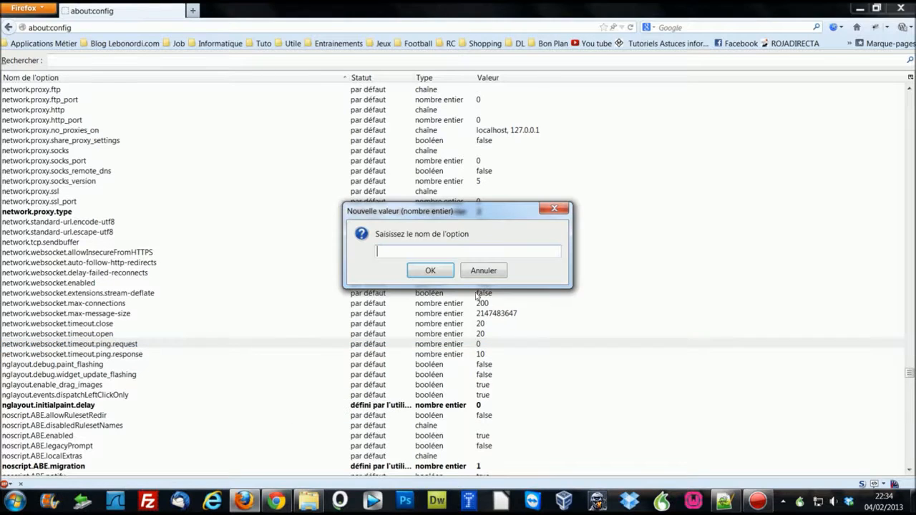
right_click(405, 250)
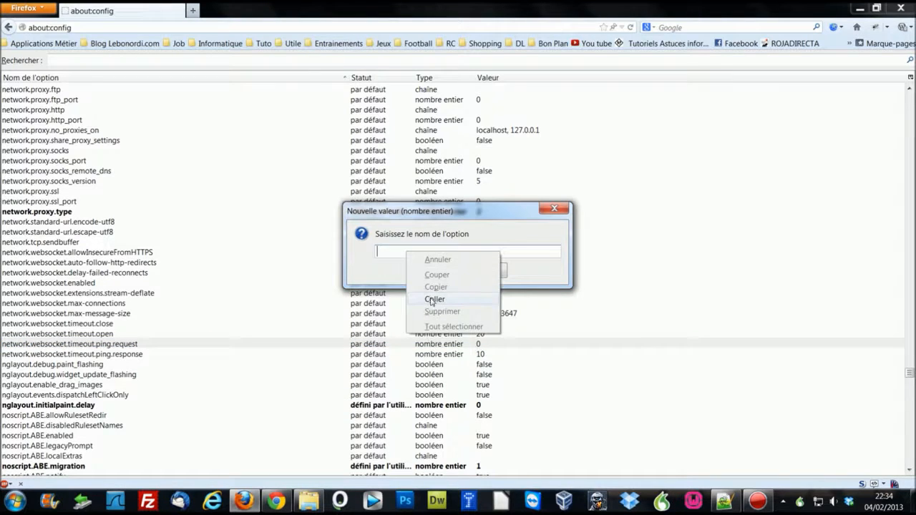
left_click(432, 300)
left_click(429, 270)
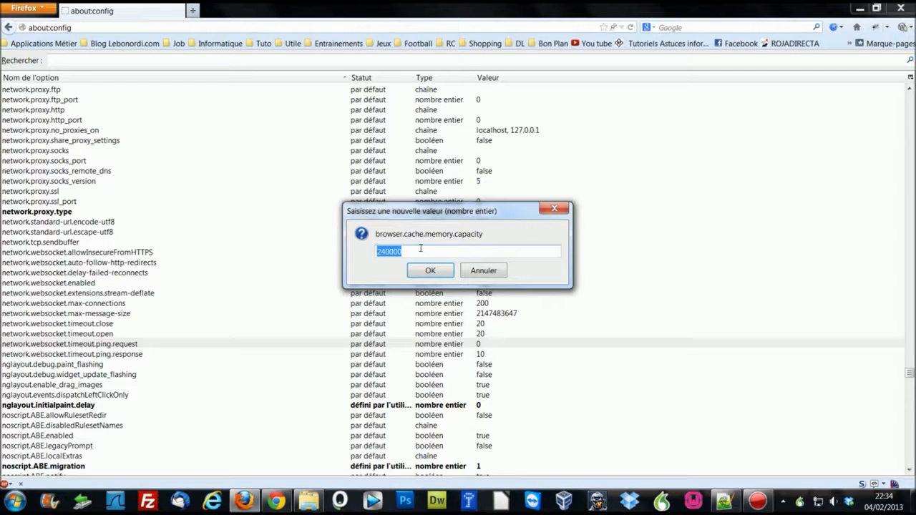
Step: Open the Windows Calculator and multiply 4 by 15000 to work out the cache value for 4 GB of RAM
left_click(388, 251)
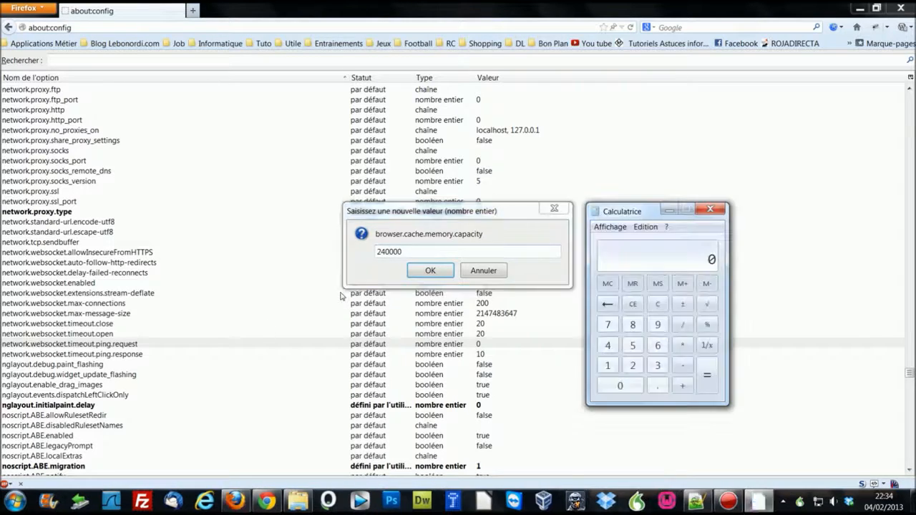
left_click_drag(639, 209, 339, 156)
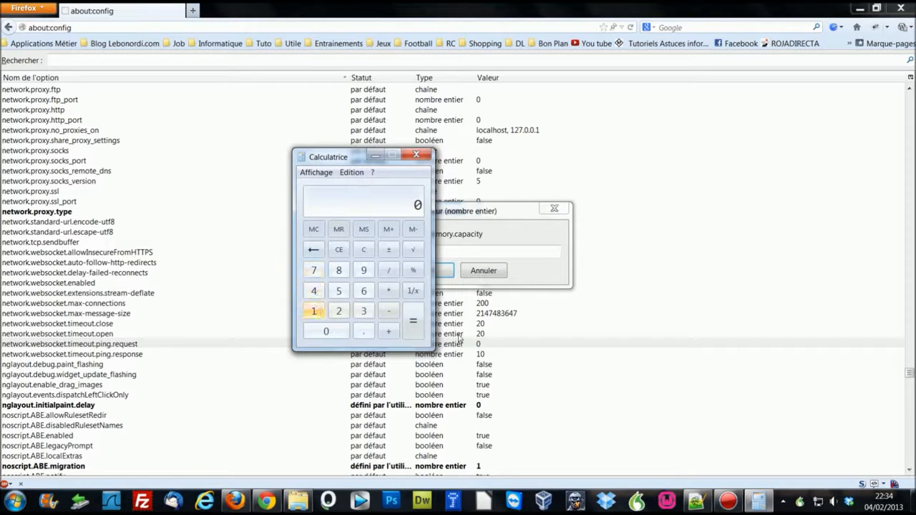
left_click(316, 291)
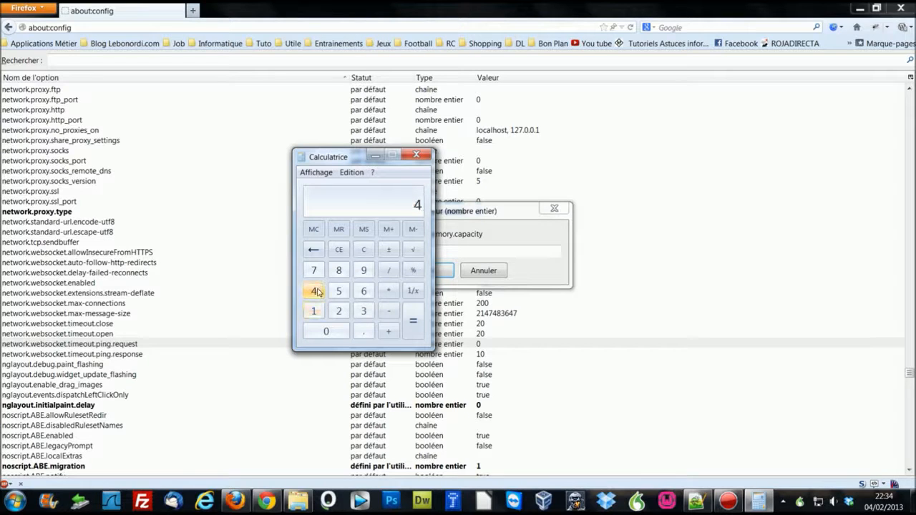
left_click(389, 290)
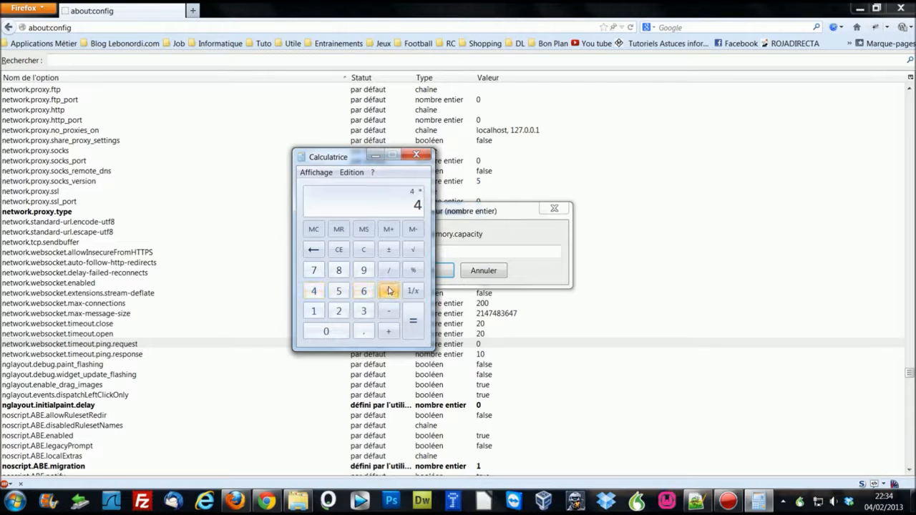
left_click(314, 310)
left_click(338, 291)
left_click(327, 331)
left_click(327, 331)
left_click(329, 336)
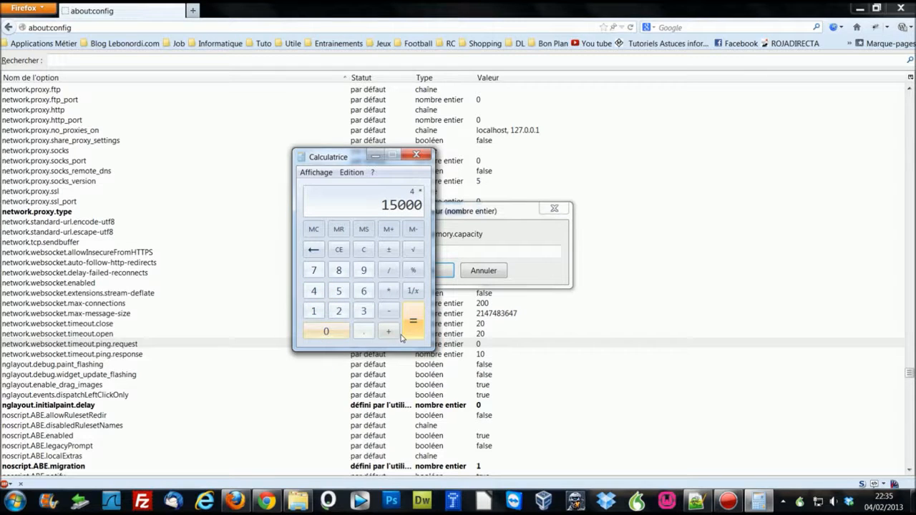
left_click(413, 321)
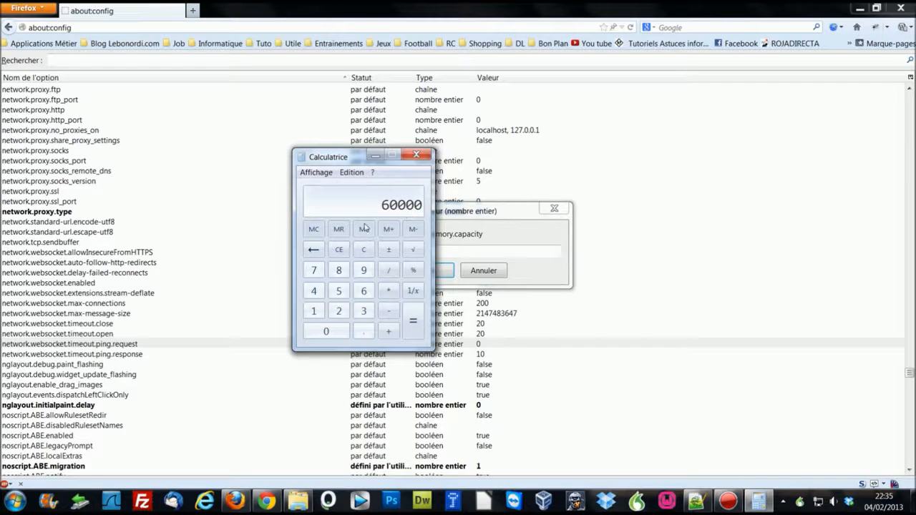
Step: Clear the calculator and multiply 16 by 15000 to work out the cache value for 16 GB of RAM
left_click(363, 249)
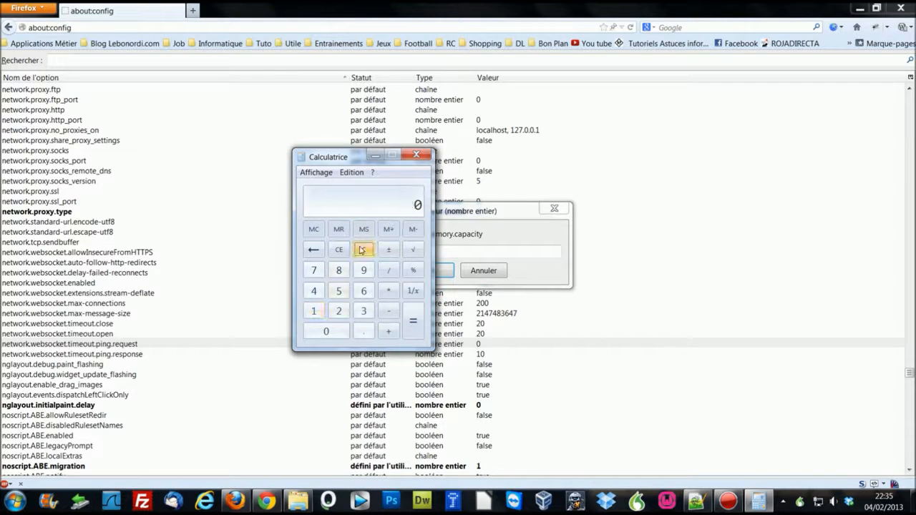
left_click(318, 312)
left_click(364, 291)
left_click(388, 290)
left_click(314, 315)
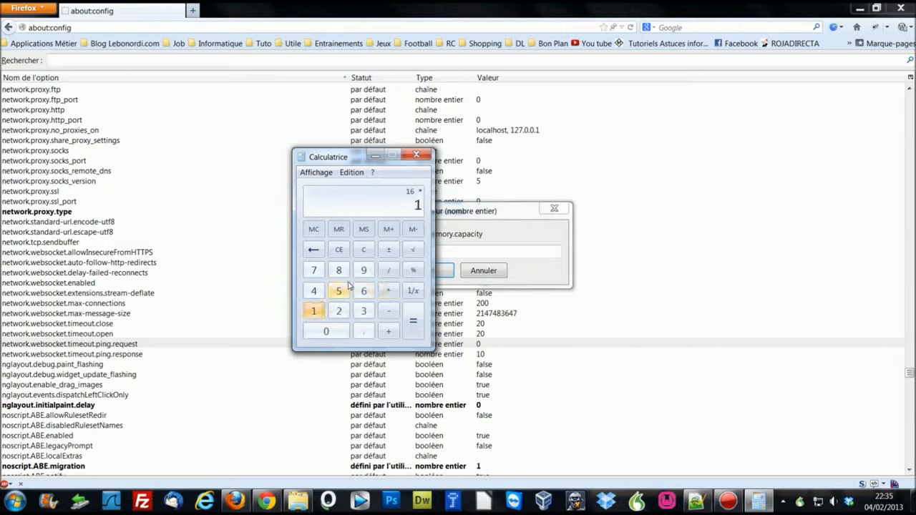
left_click(338, 291)
left_click(331, 332)
left_click(333, 334)
left_click(333, 335)
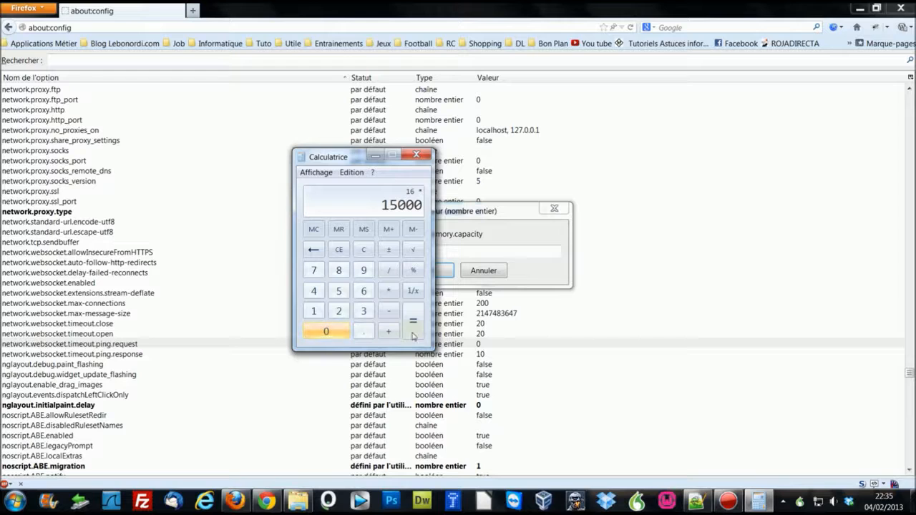
left_click(412, 328)
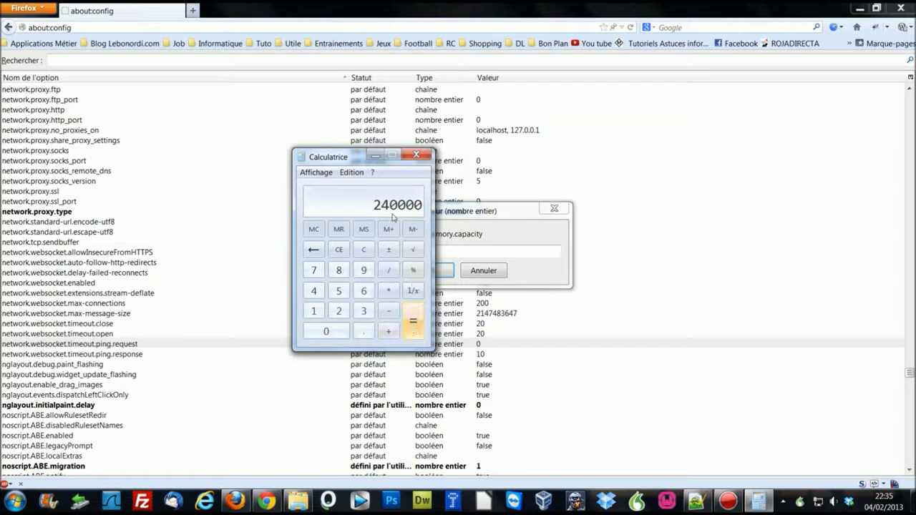
Step: Close the calculator, accept 240000 as the browser.cache.memory.capacity value in Firefox and select that preference in the list
left_click(415, 155)
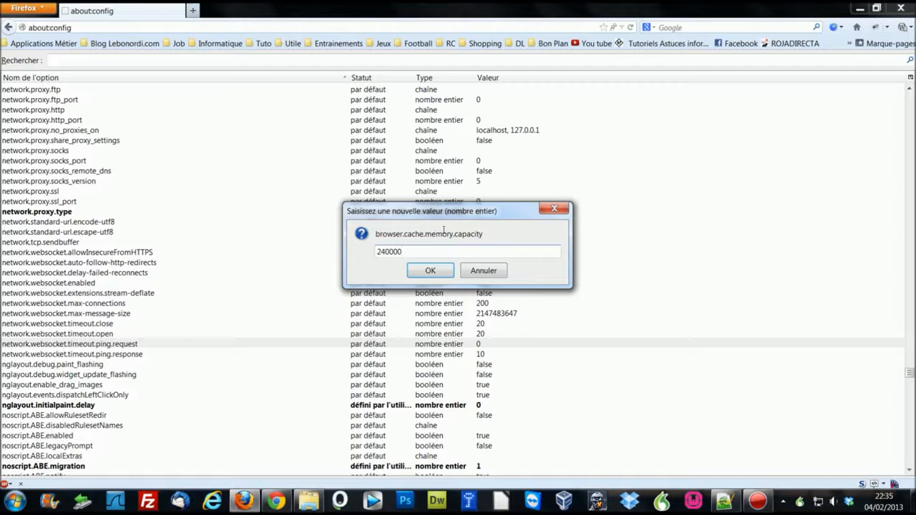
left_click_drag(424, 209, 377, 218)
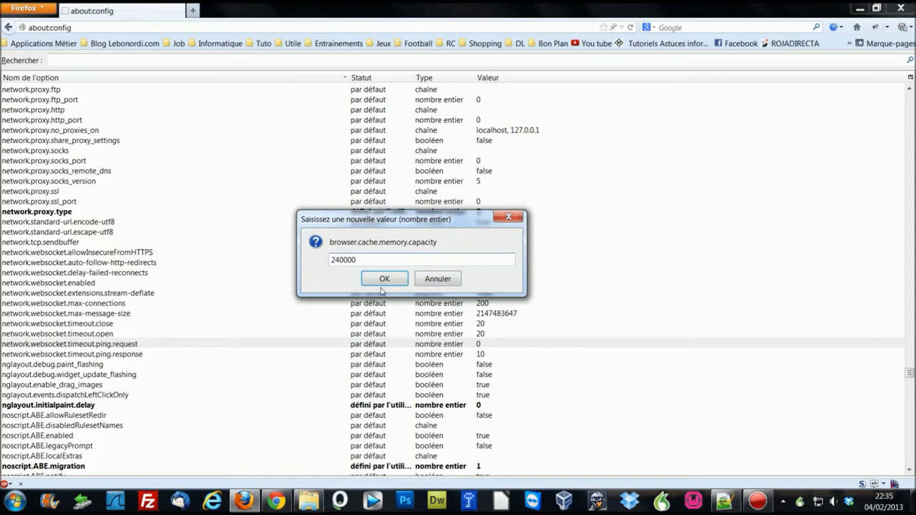
left_click(383, 285)
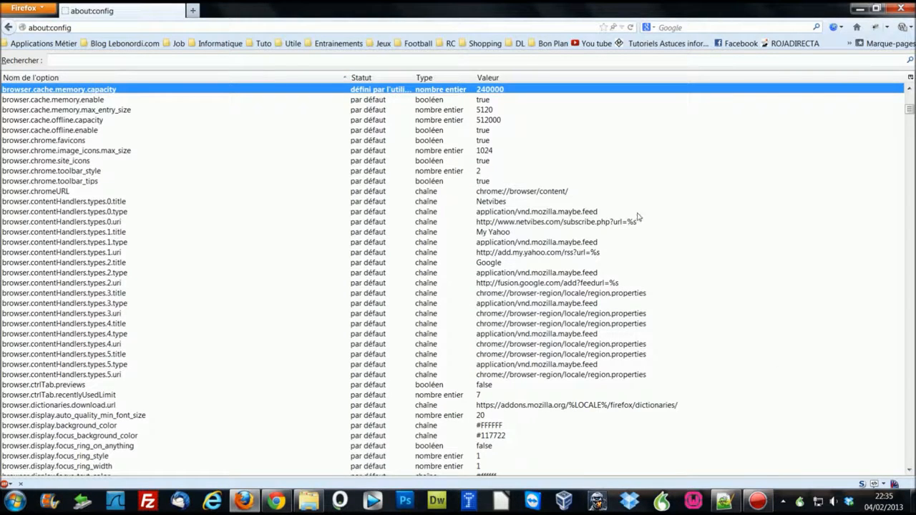
left_click(79, 100)
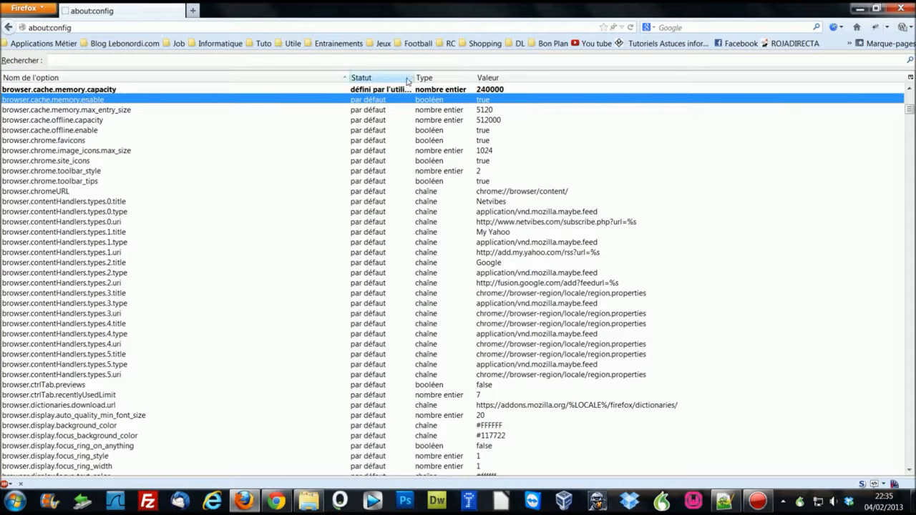
left_click(467, 89)
Step: Switch to the Booster firefox.txt notes in Notepad++, copy the key name config.trim_on_minimize from line 23 and return to Firefox
left_click(735, 499)
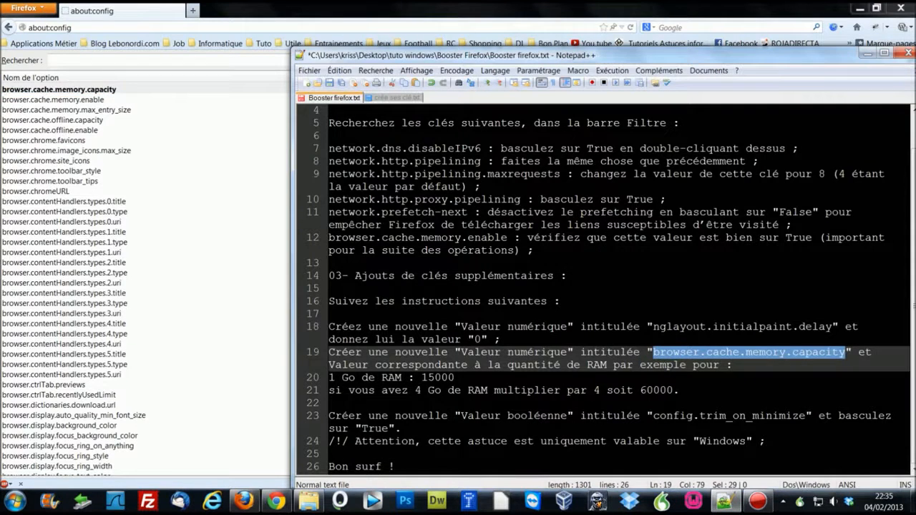
key("Down")
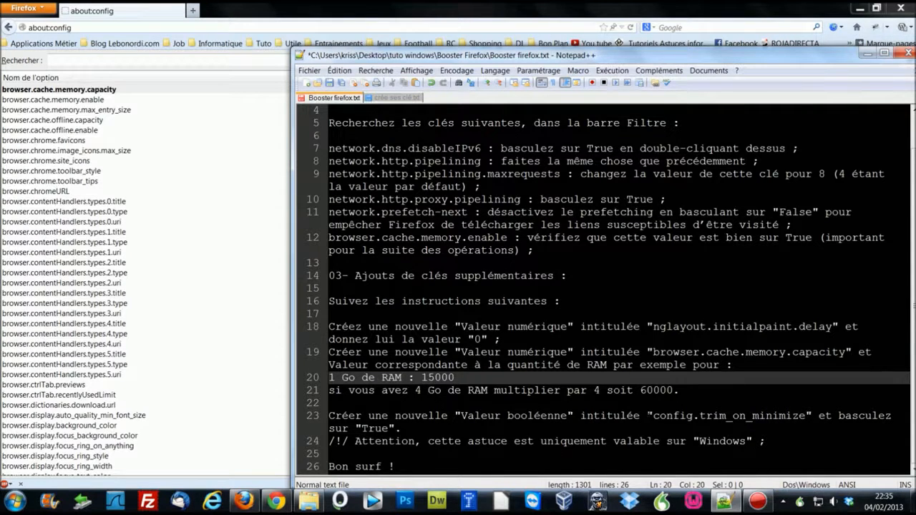
left_click_drag(658, 417, 806, 417)
key("ctrl+c")
left_click(659, 417)
right_click(764, 418)
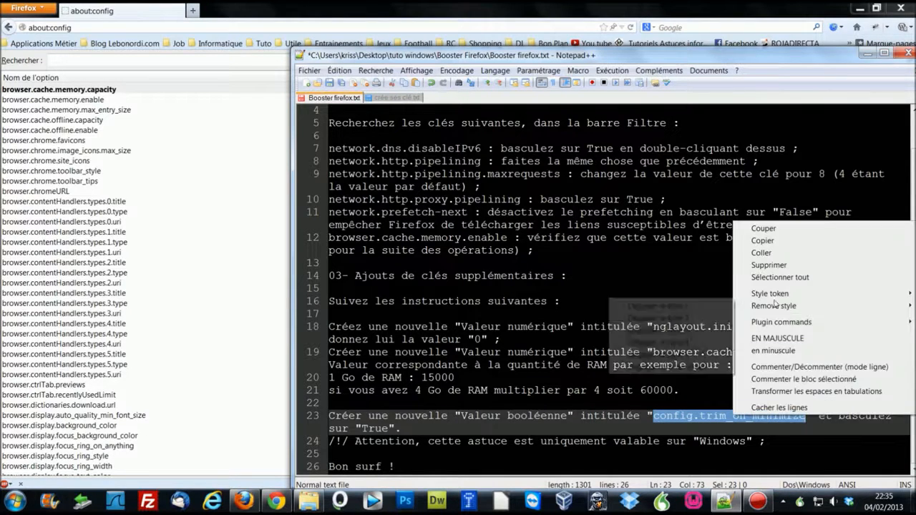
left_click(763, 241)
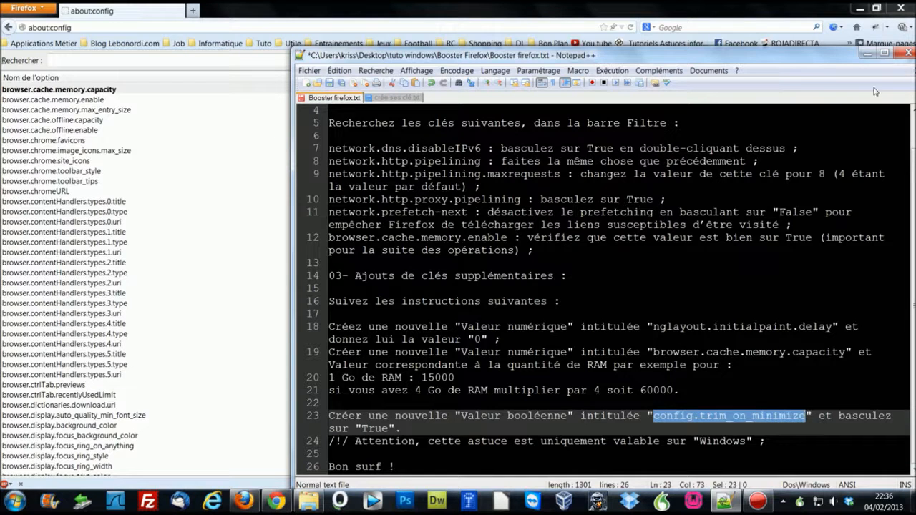
left_click(867, 53)
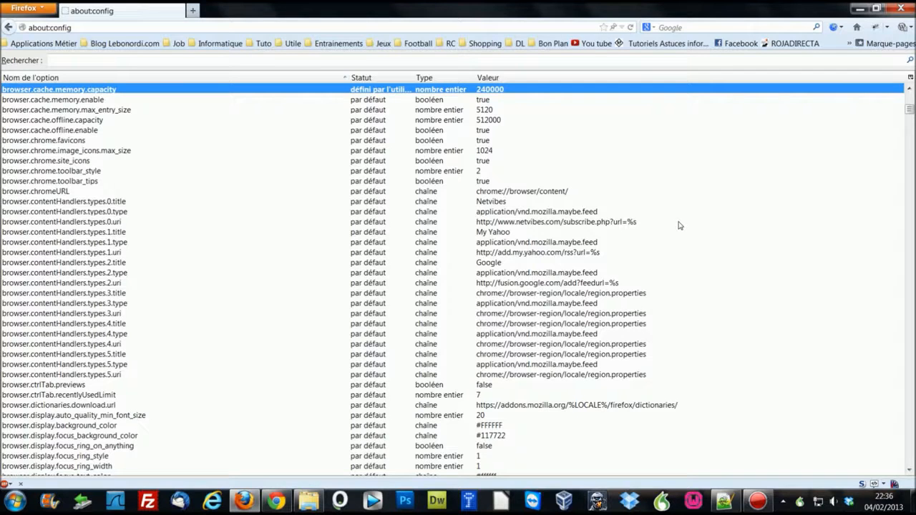
Step: Create a new boolean preference named config.trim_on_minimize from the copied text, with the value false
right_click(634, 140)
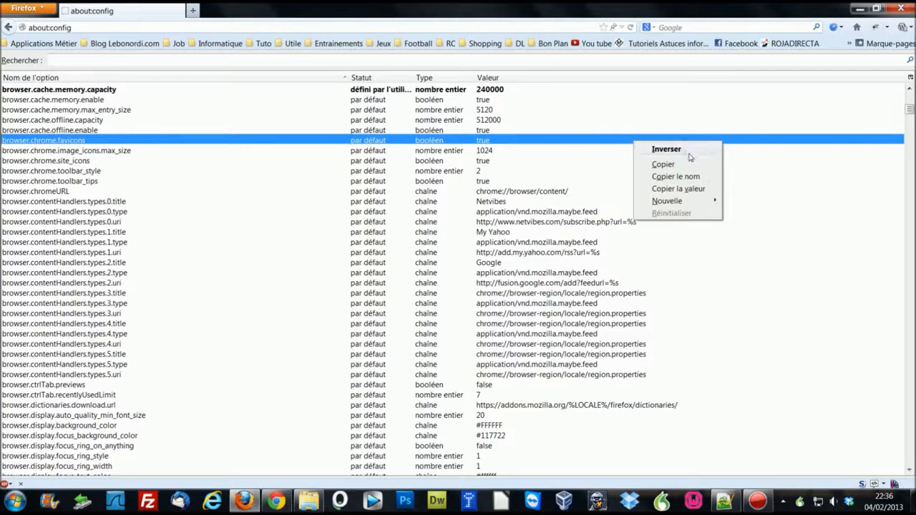
mouse_move(702, 206)
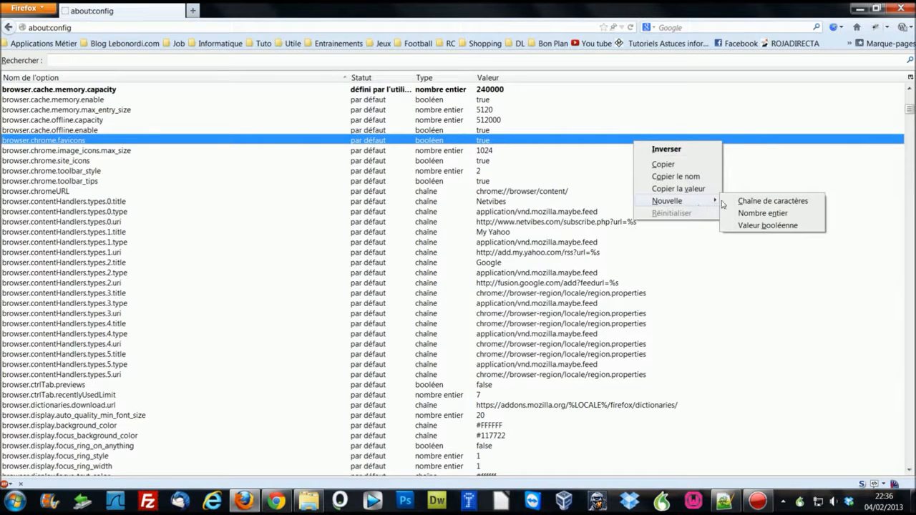
left_click(766, 225)
right_click(411, 251)
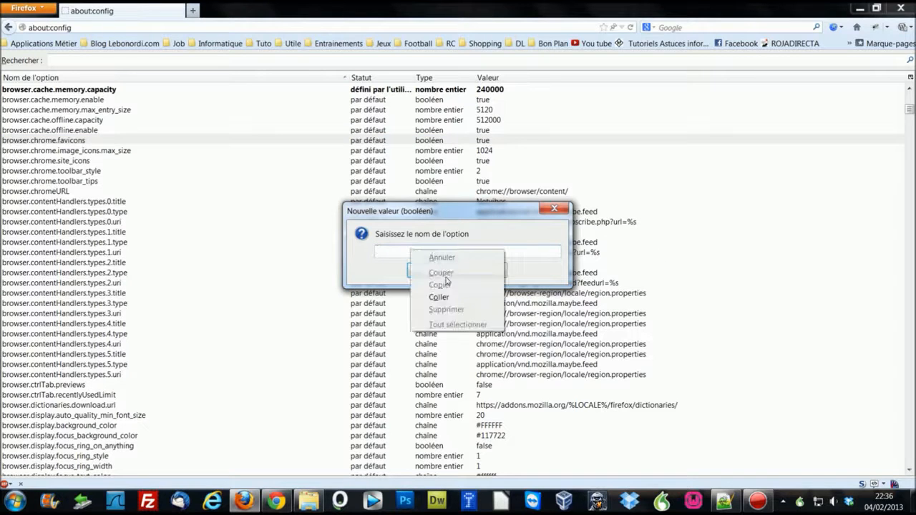
left_click(440, 297)
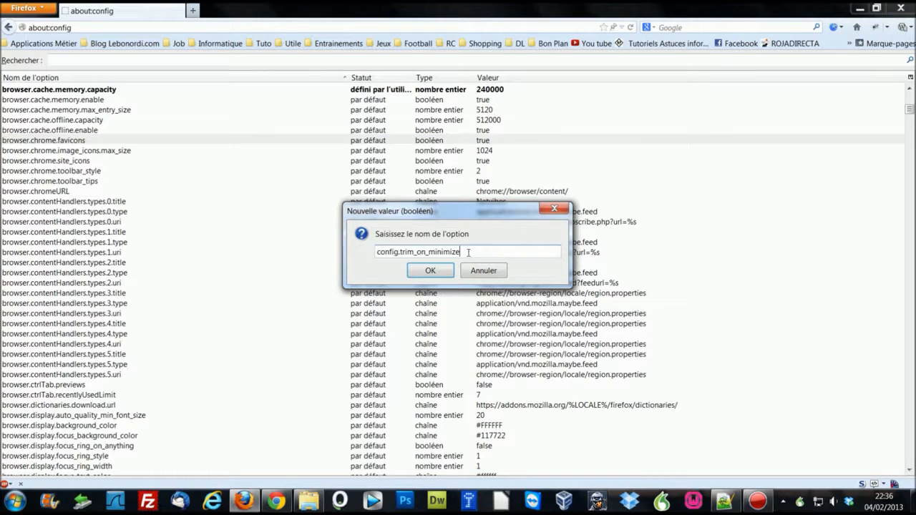
left_click(421, 272)
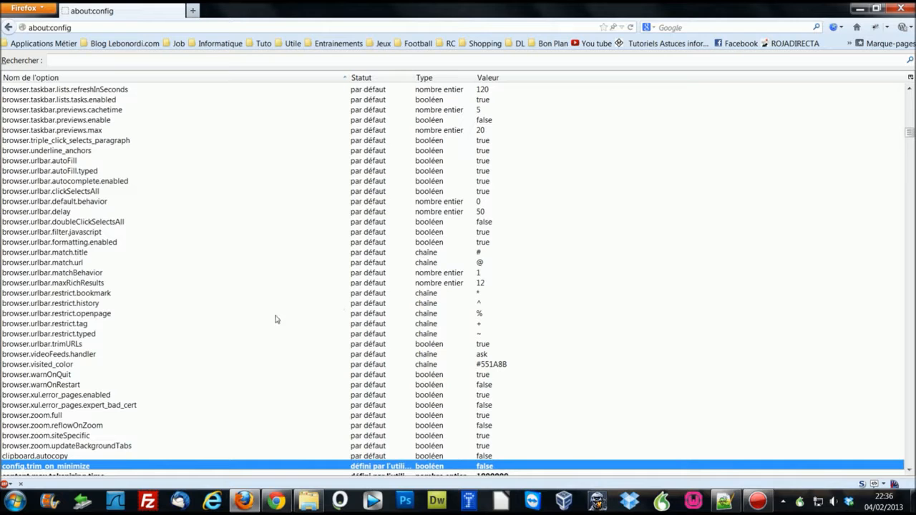
Step: Check the notes for the required value and toggle the config.trim_on_minimize preference to true in Firefox
scroll(307, 455, "down", 1)
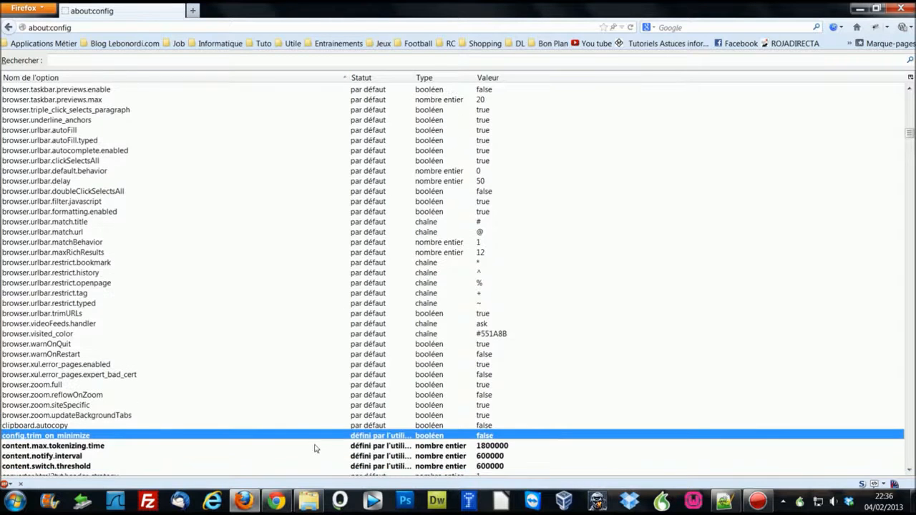
left_click(728, 503)
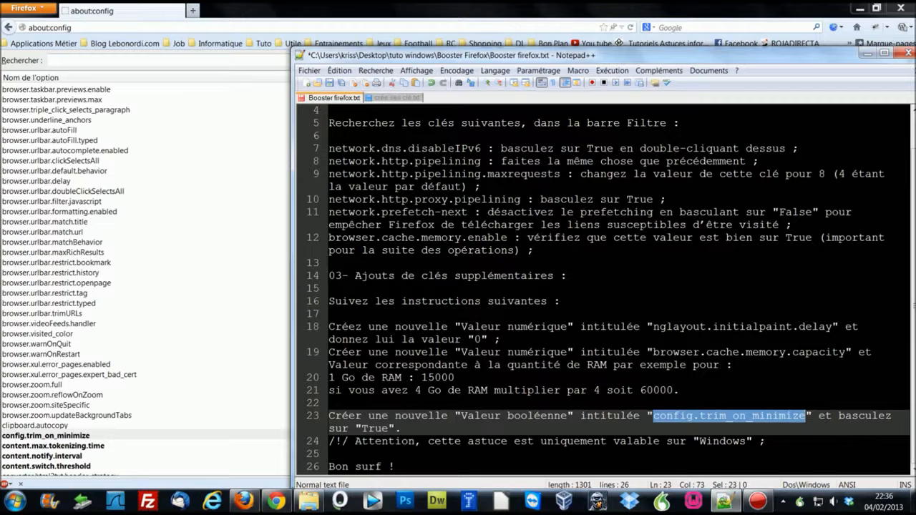
left_click(197, 436)
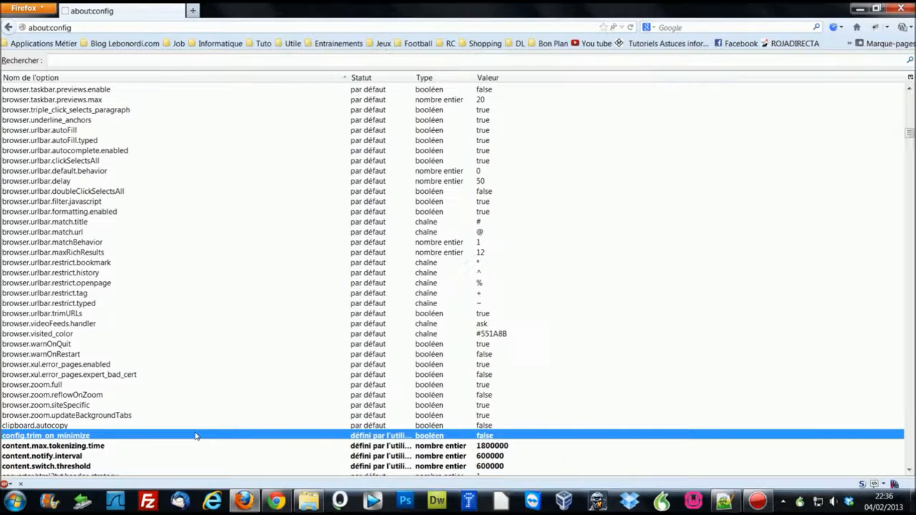
right_click(459, 435)
left_click(507, 364)
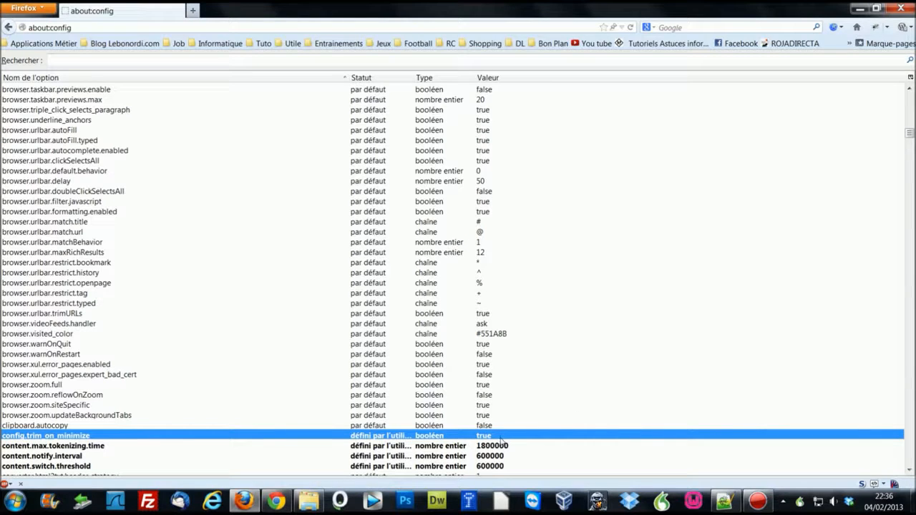
Step: Close Firefox and show the Booster firefox.txt notes maximized in Notepad++, with the cursor on the last line
left_click(724, 500)
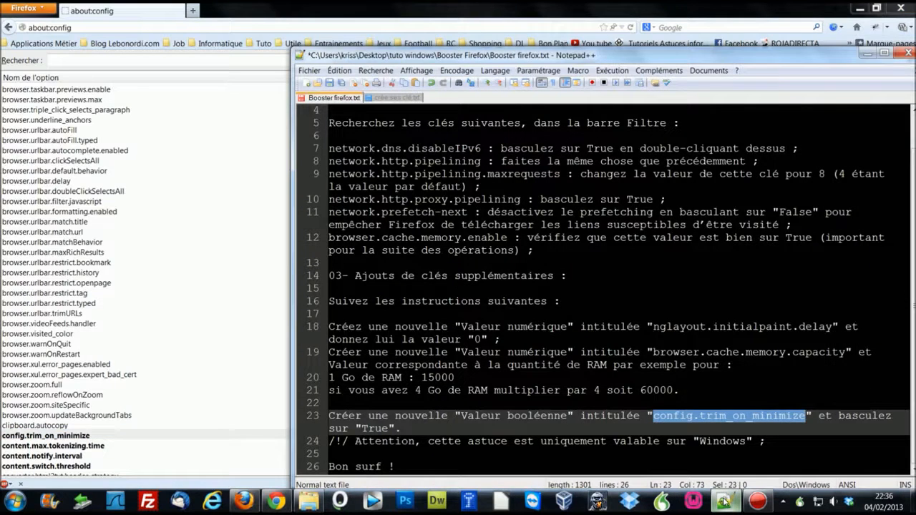
left_click(724, 501)
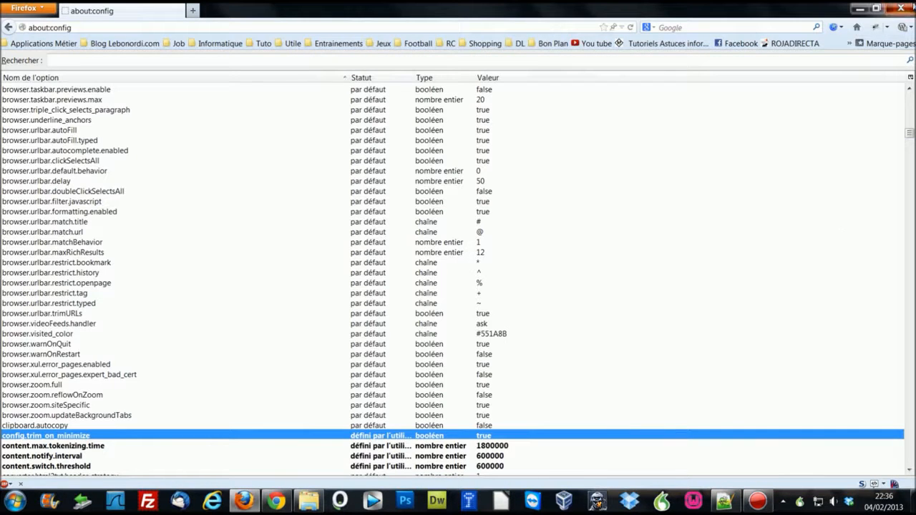
left_click(912, 5)
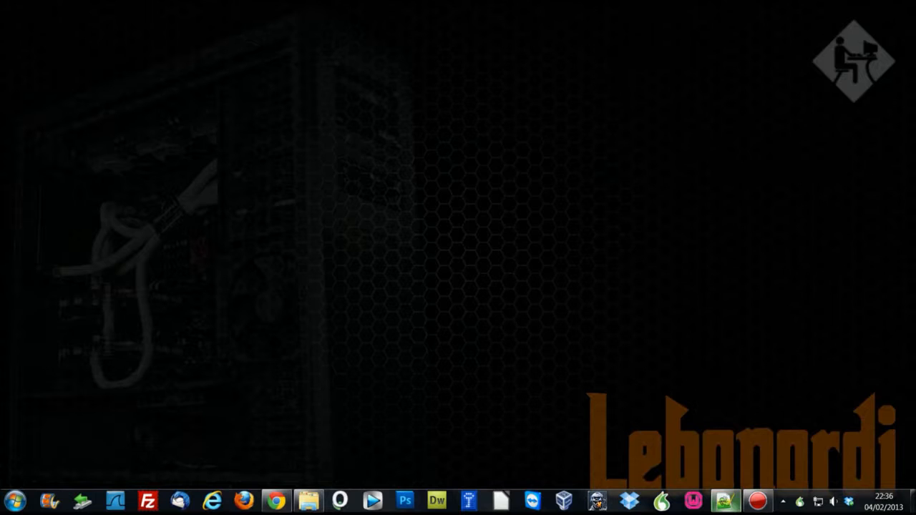
left_click(724, 501)
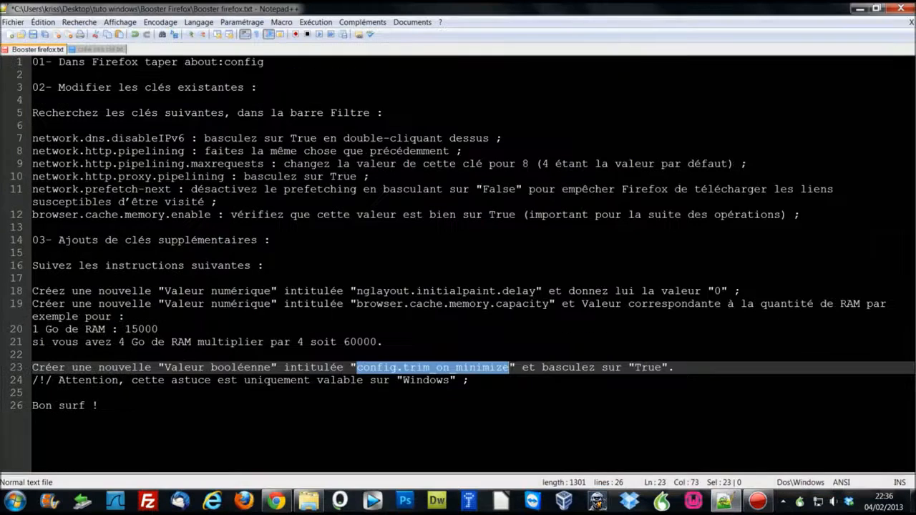
left_click(884, 53)
left_click(624, 405)
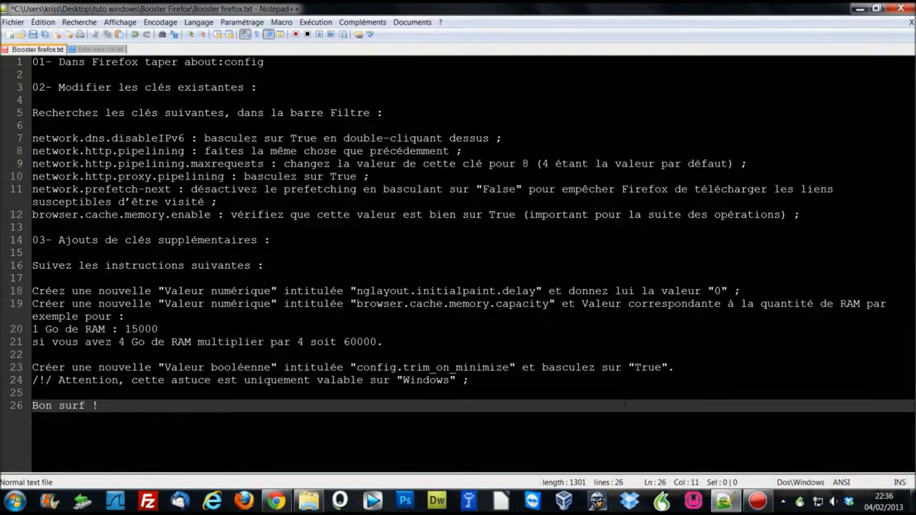